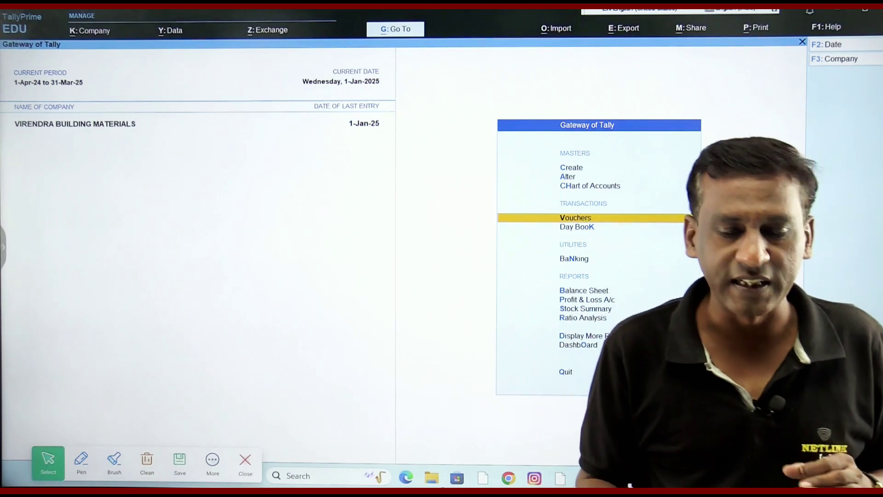
# - Open the list of masters for creating a new inventory master
pyautogui.press('Up')
pyautogui.press('Up')
pyautogui.press('Up')
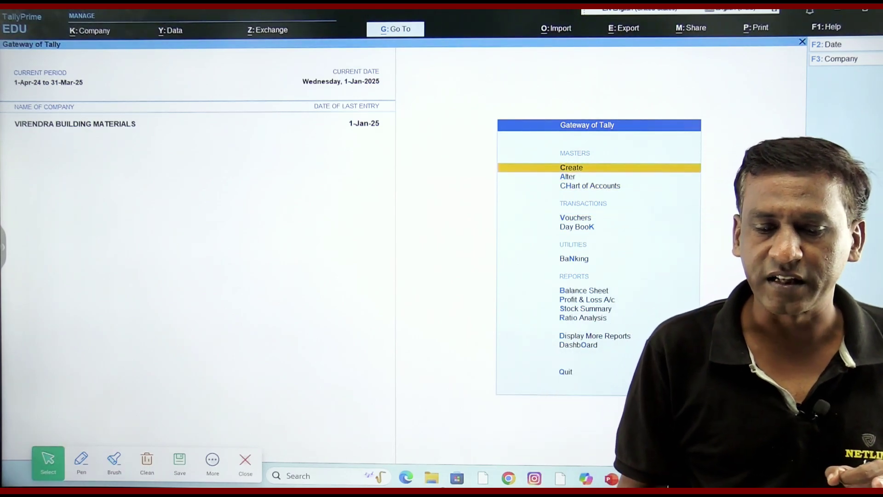
pyautogui.press('Return')
pyautogui.press('Down')
pyautogui.press('Down')
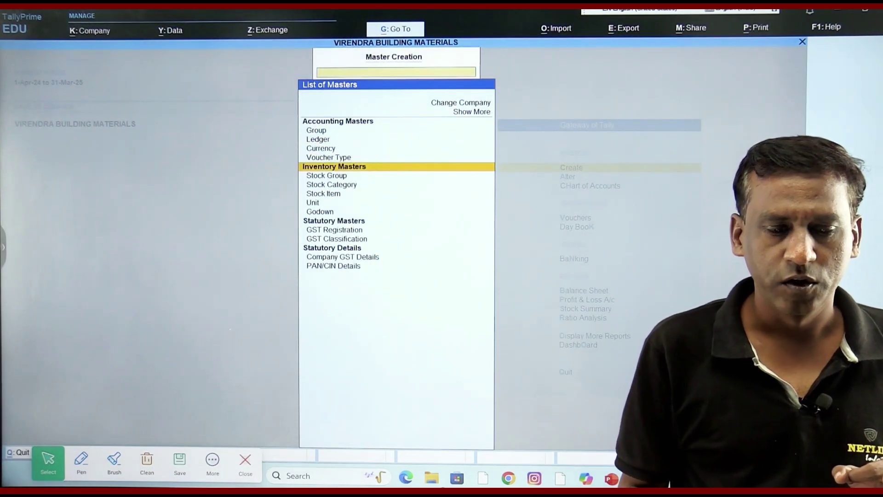
pyautogui.press('Return')
pyautogui.write('Bricks')
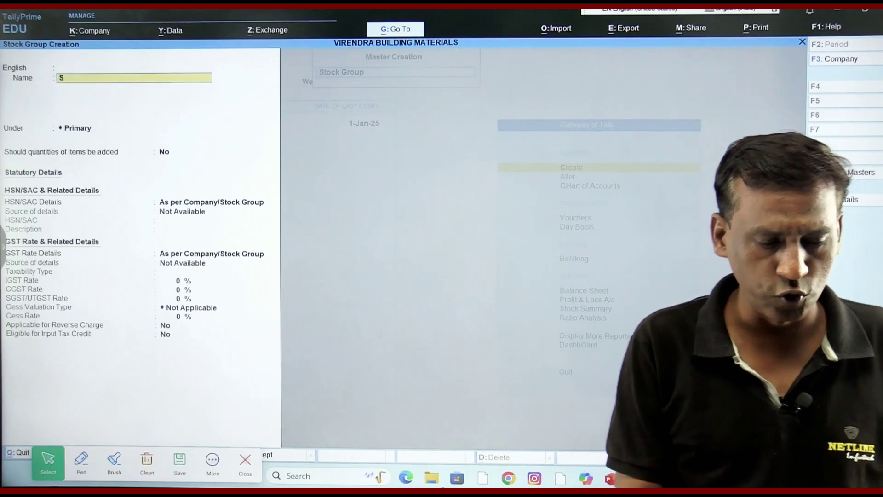
pyautogui.press('Return')
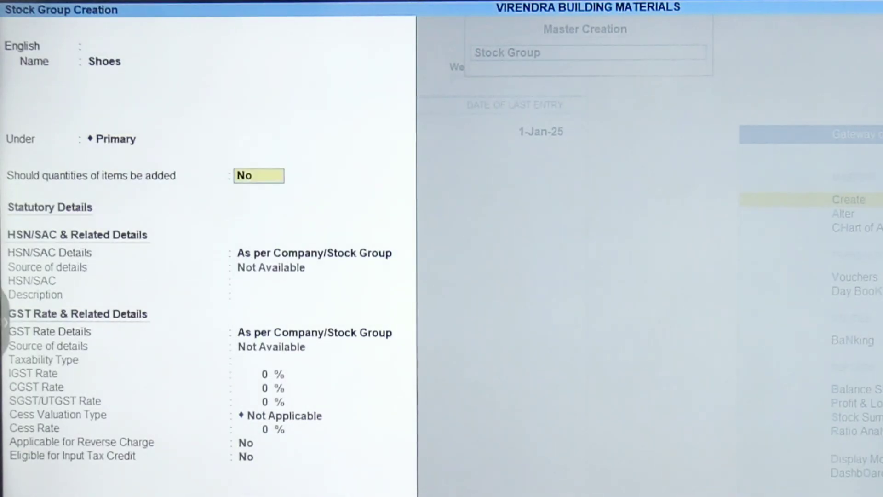
pyautogui.press('Return')
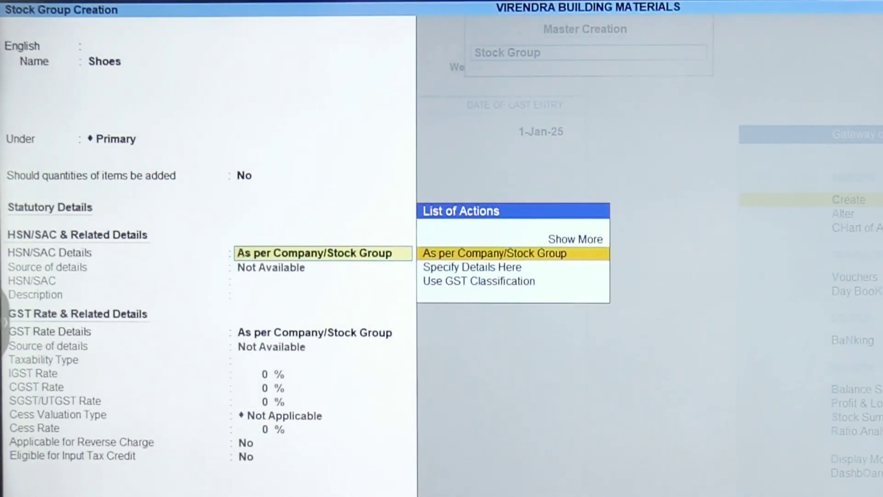
pyautogui.press('Return')
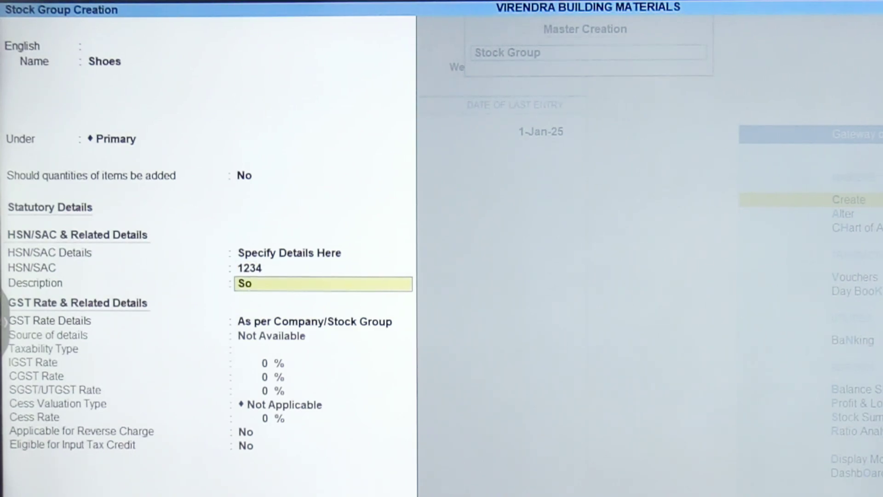
pyautogui.write('Shoes')
pyautogui.press('Return')
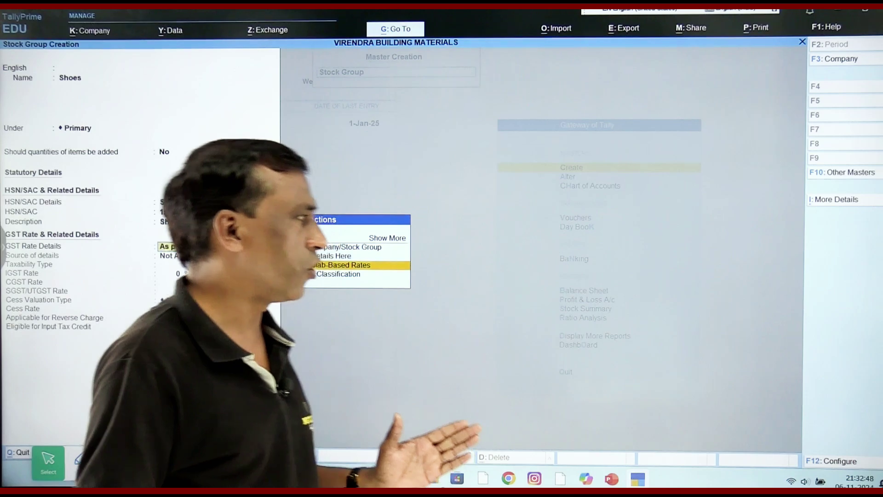
pyautogui.press('Return')
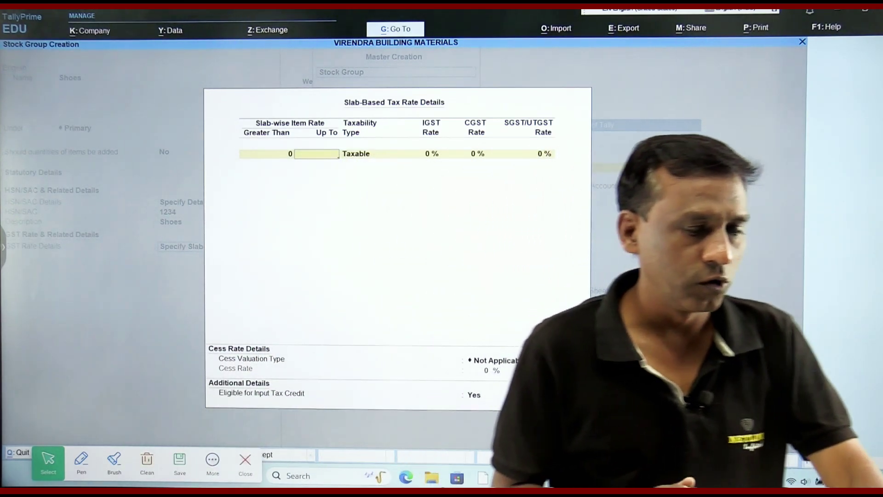
pyautogui.press('Escape')
pyautogui.press('Escape')
pyautogui.press('Escape')
pyautogui.press('y')
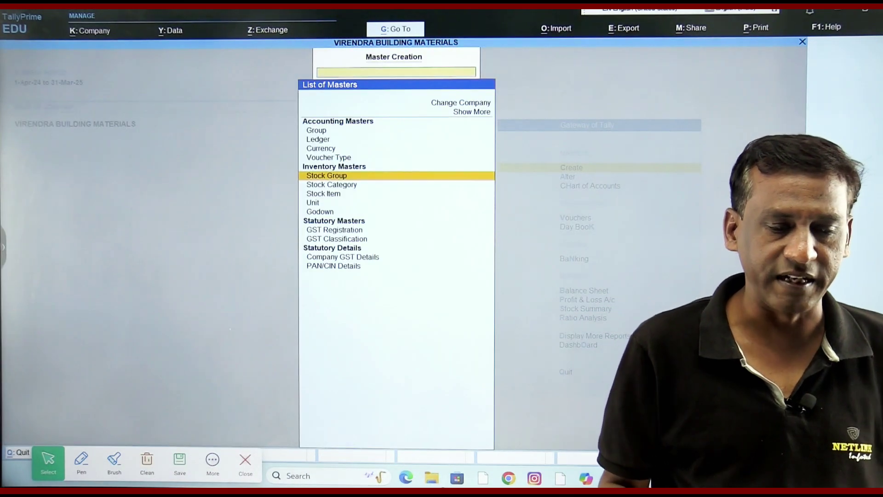
# - Start a new stock group named Shoes under Primary, with item quantities not added
pyautogui.press('Return')
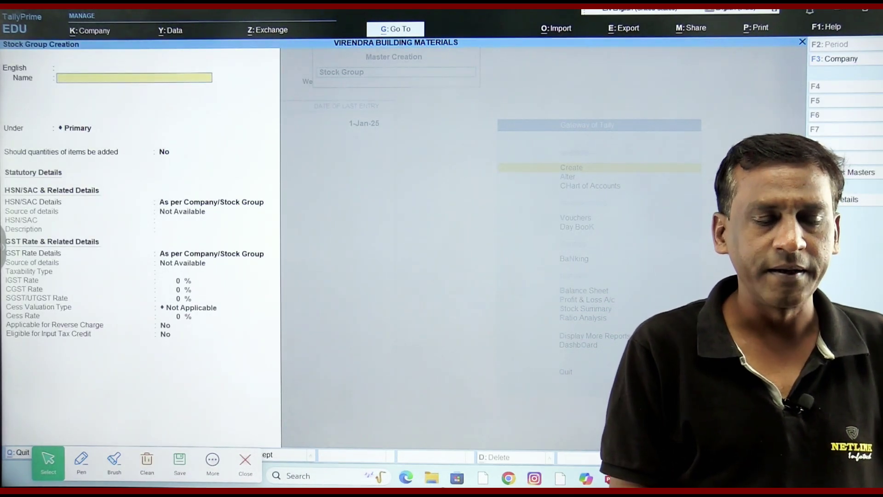
pyautogui.write('Shoes')
pyautogui.press('Return')
pyautogui.press('Return')
pyautogui.press('Return')
pyautogui.press('Return')
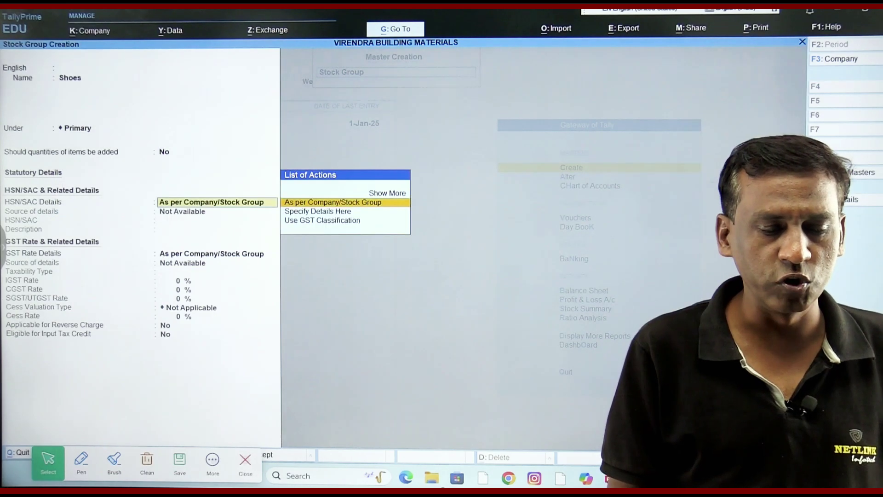
# - Specify the group's HSN/SAC details directly, with code 3453 and description Shoes
pyautogui.press('Down')
pyautogui.press('Return')
pyautogui.write('3453')
pyautogui.press('Return')
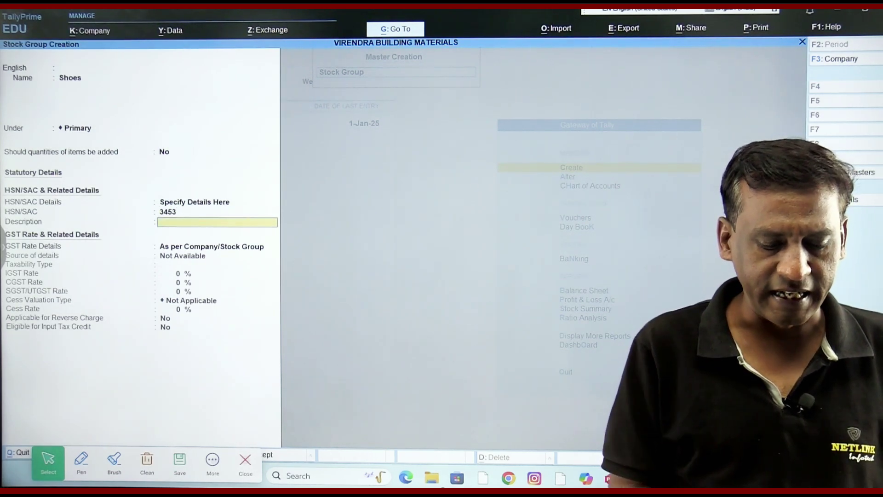
pyautogui.write('Shoes')
pyautogui.press('Return')
# - Specify slab-based GST rates of 12% up to 1,000, 18% up to 3,000 and 28% above, and save the stock group
pyautogui.press('Down')
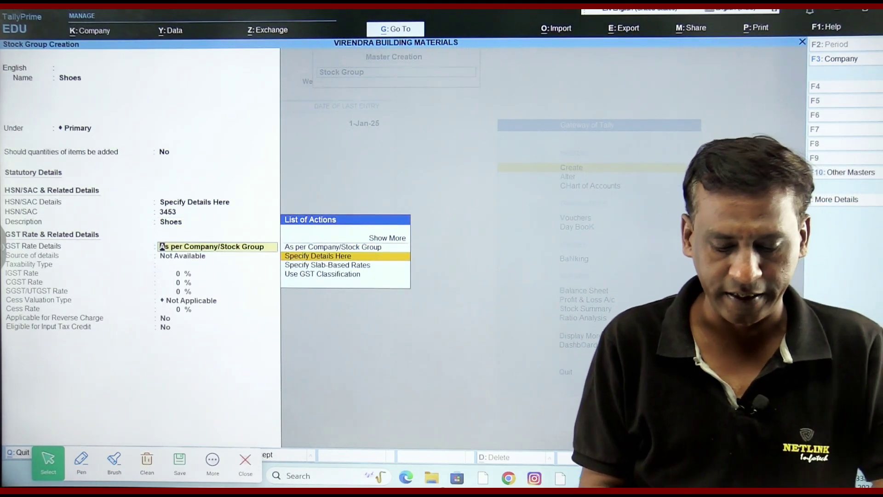
pyautogui.press('Down')
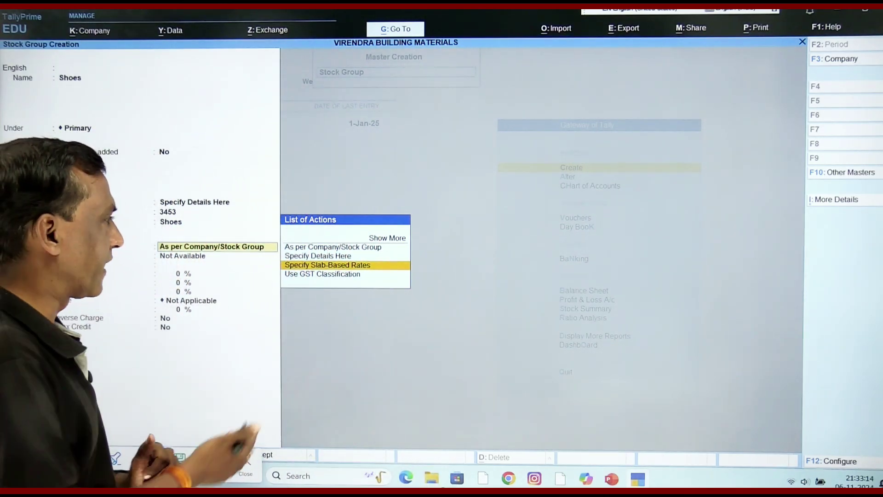
pyautogui.press('Return')
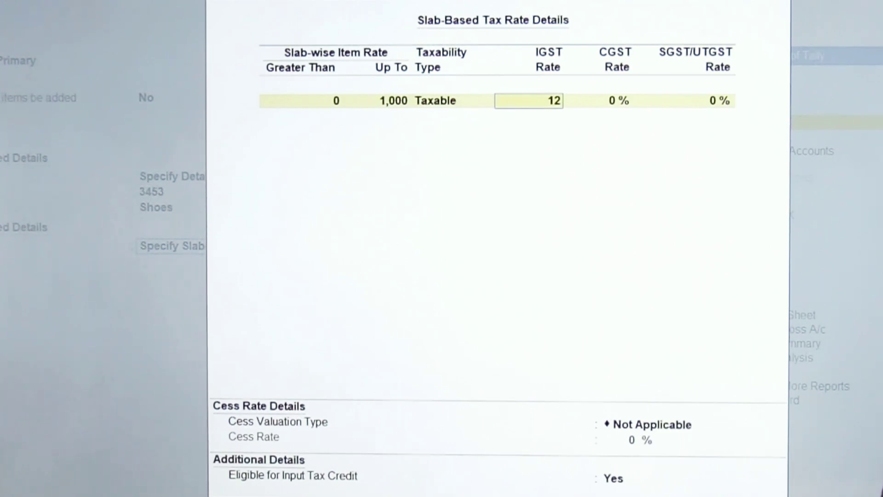
pyautogui.press('Return')
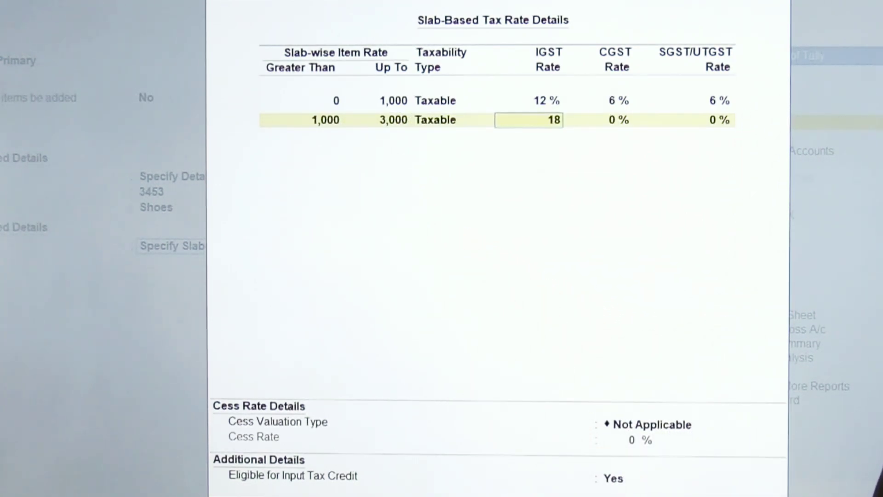
pyautogui.press('Return')
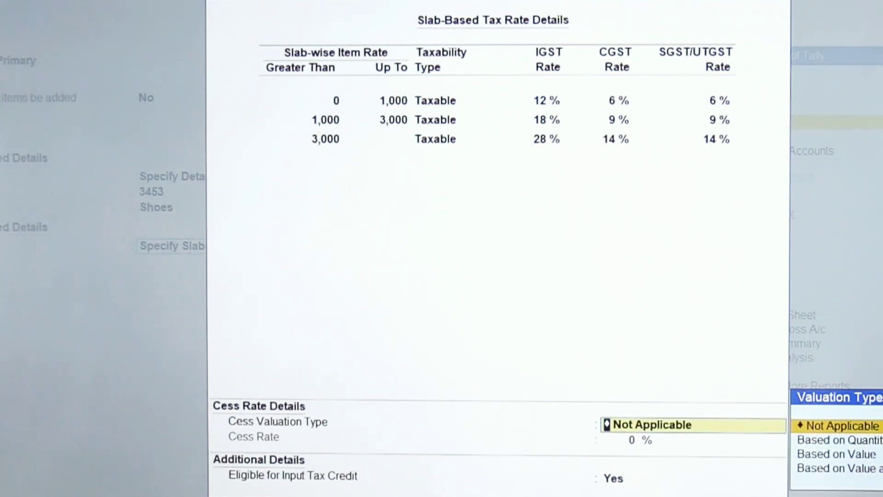
pyautogui.press('Return')
pyautogui.press('Return')
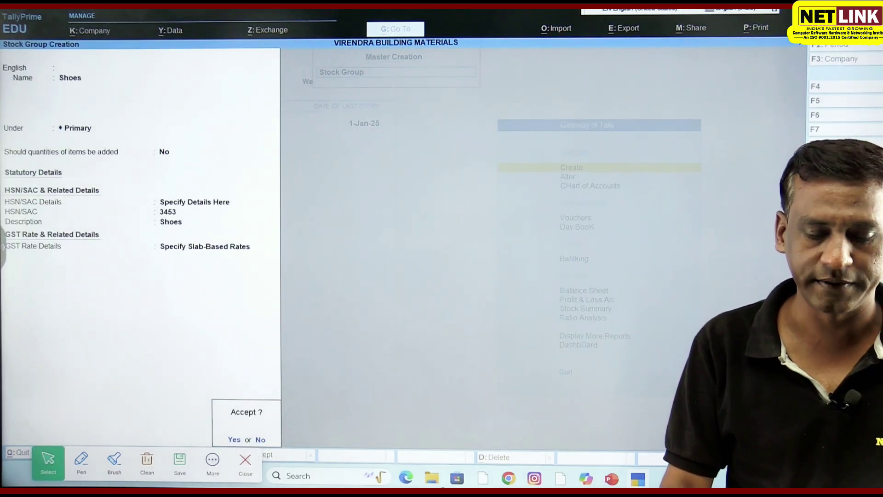
pyautogui.press('Return')
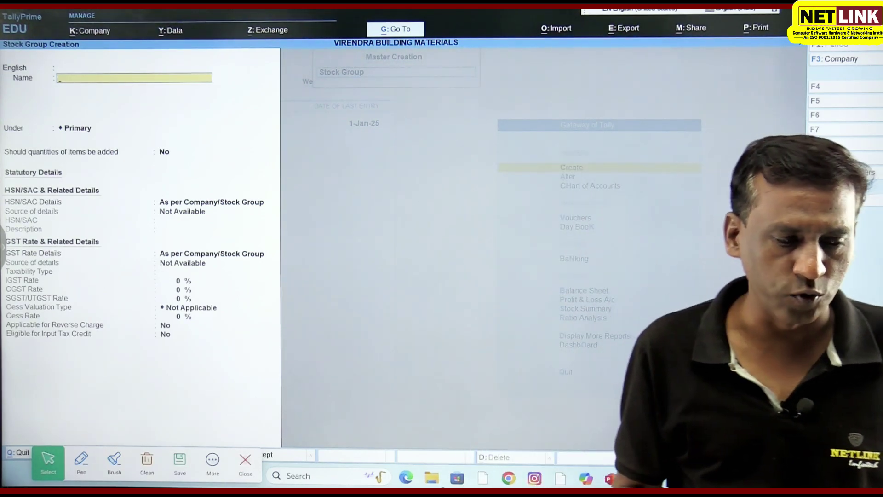
# - Start a purchase voucher with Abc Building Bhopal as the party account and Purchase as the purchase ledger
pyautogui.press('Escape')
pyautogui.press('Escape')
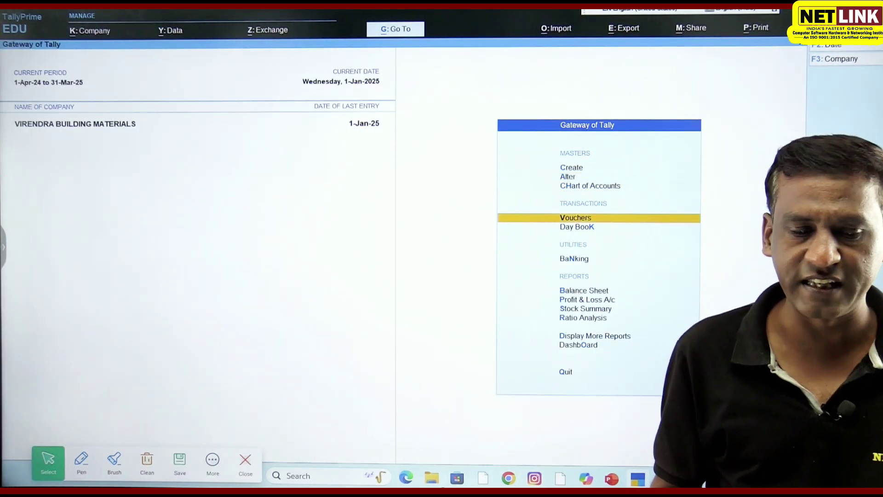
pyautogui.press('Return')
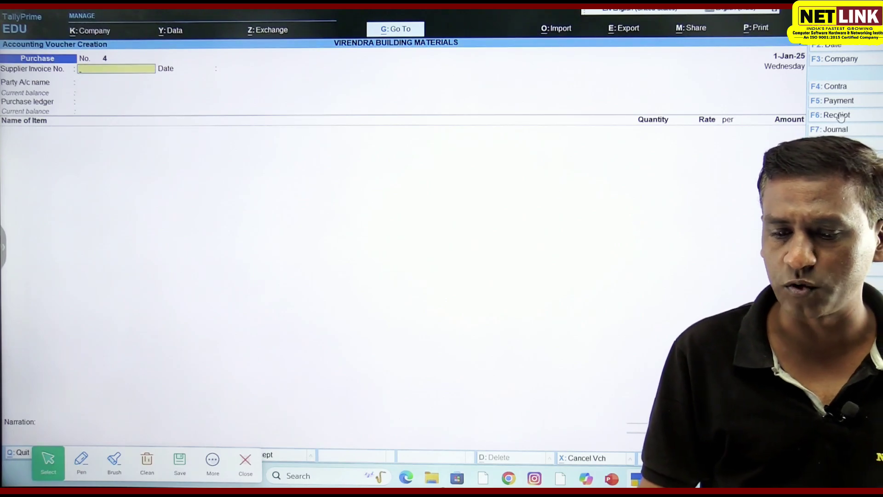
pyautogui.press('Return')
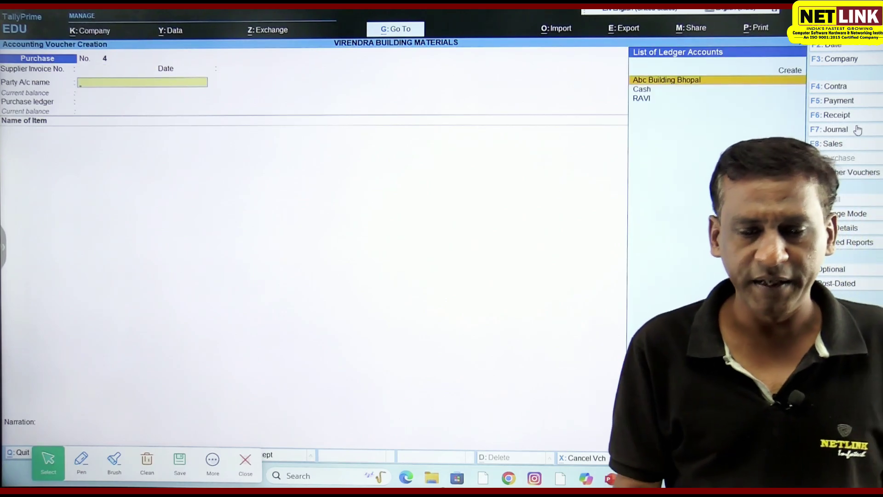
pyautogui.press('Return')
pyautogui.hotkey('ctrl', 'a')
pyautogui.hotkey('ctrl', 'a')
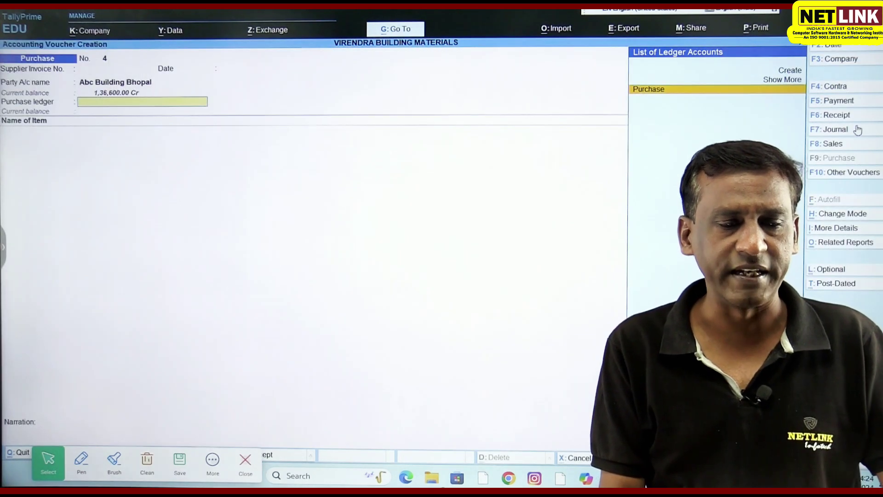
pyautogui.press('Return')
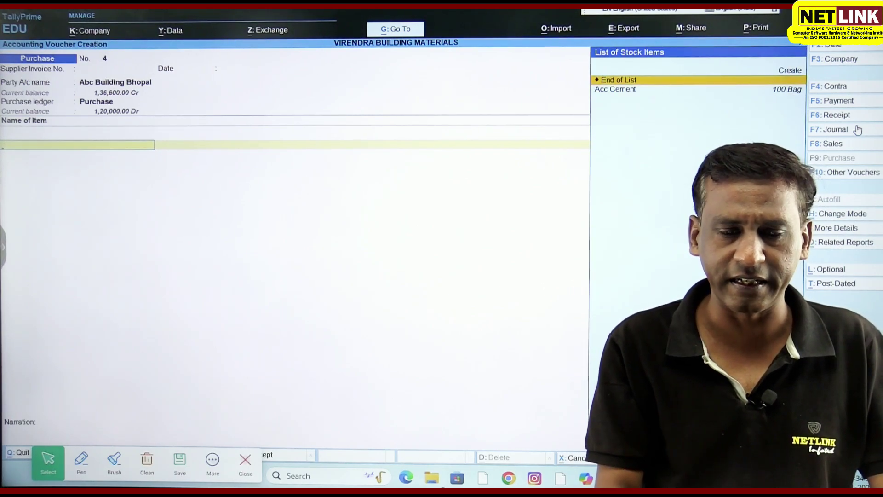
# - Create a stock item named Bata Shoes from the voucher, under the Shoes group with a new category Bata
pyautogui.hotkey('alt', 'c')
pyautogui.write('Bata Shoes')
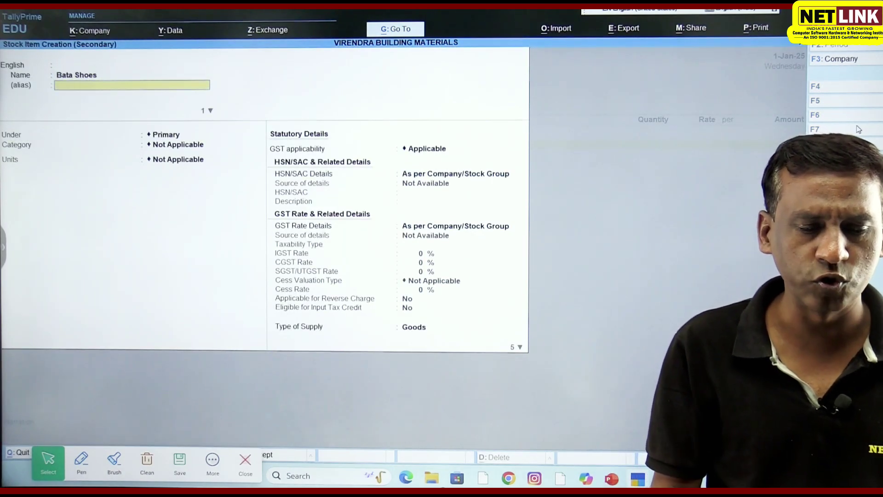
pyautogui.press('Return')
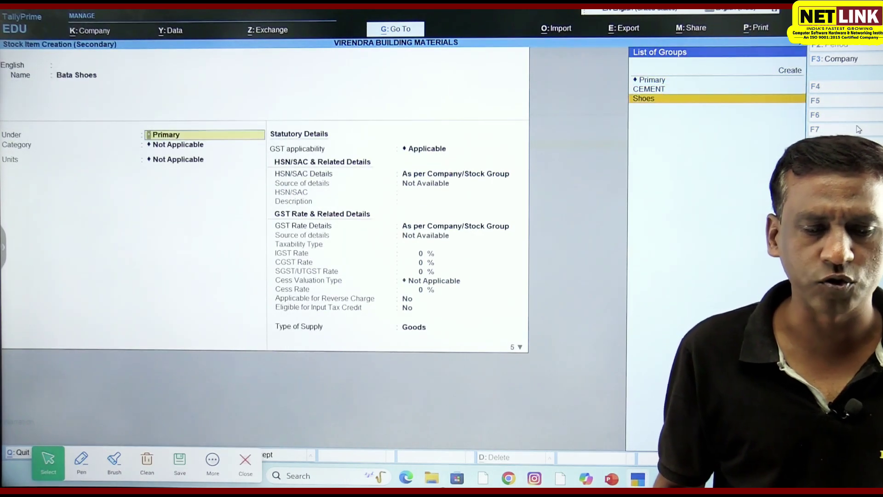
pyautogui.hotkey('alt', 'c')
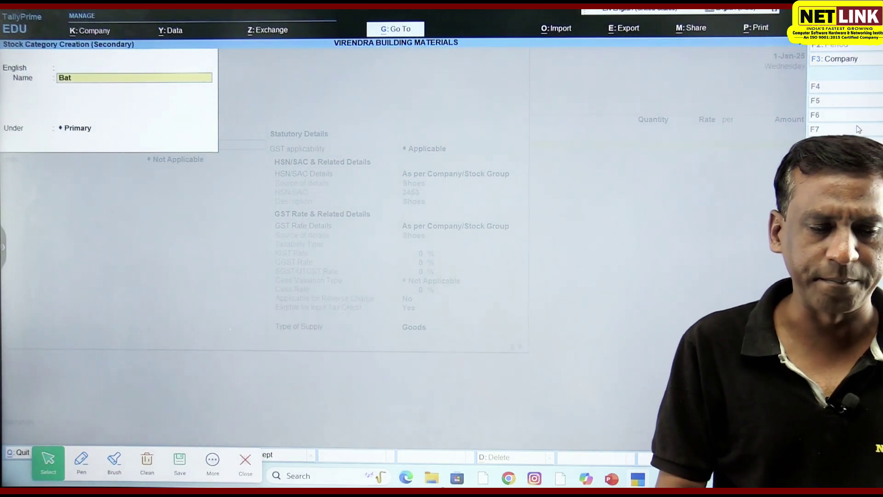
pyautogui.press('Return')
pyautogui.press('Return')
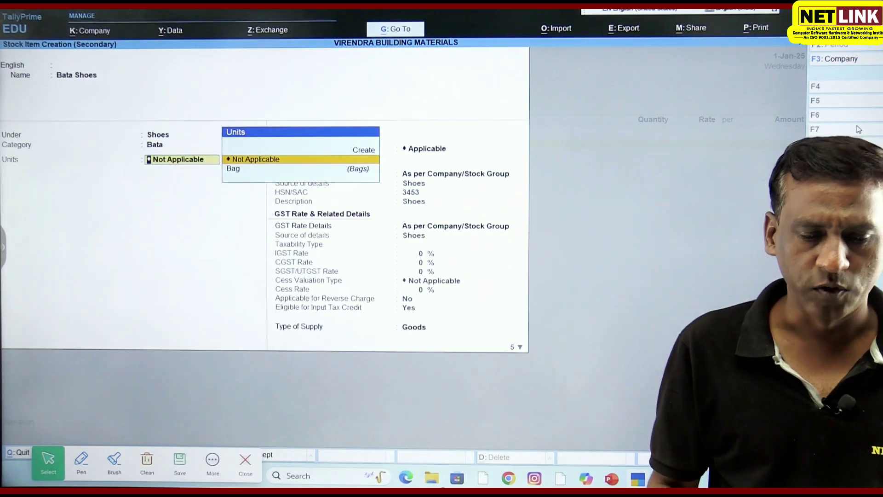
# - Create a simple unit with symbol pcs and formal name Pieces for the Bata Shoes item
pyautogui.hotkey('alt', 'c')
pyautogui.write('pcs')
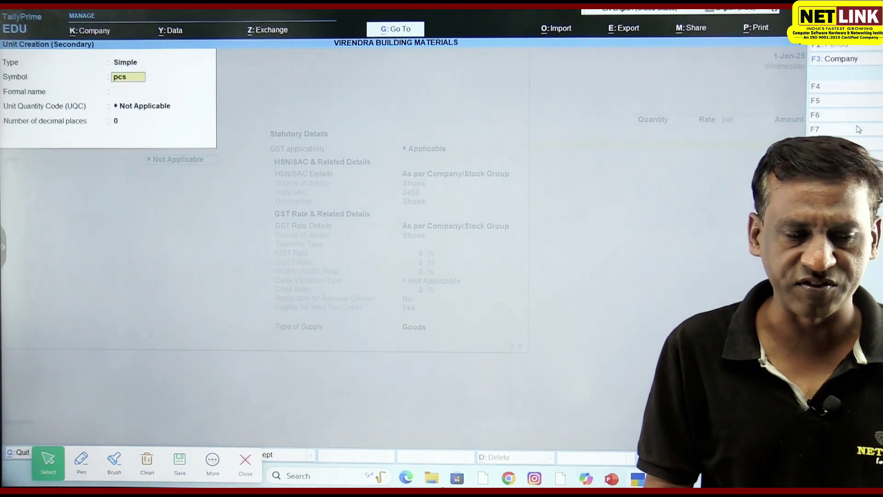
pyautogui.press('Return')
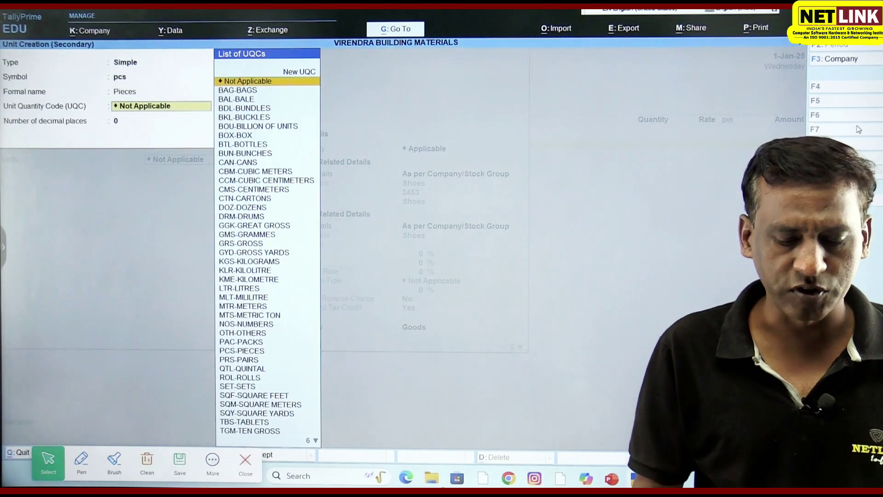
pyautogui.write('p')
pyautogui.press('Return')
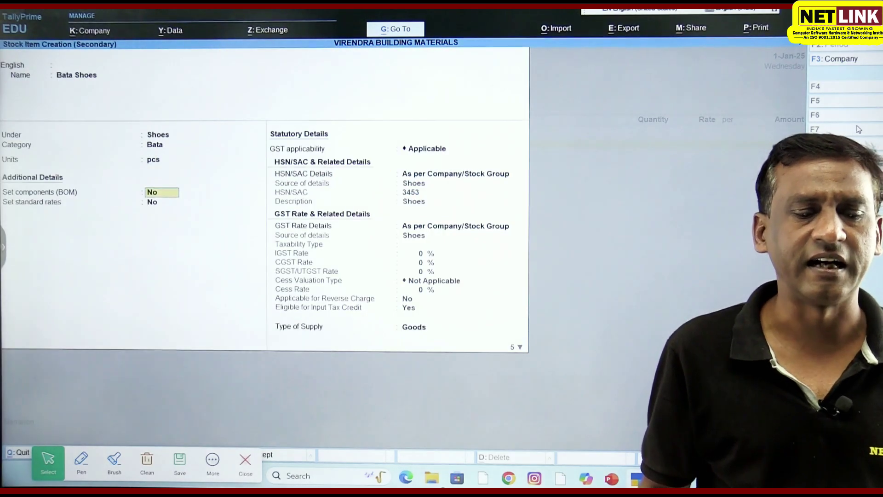
# - Keep the remaining default settings of the Bata Shoes item and save it into the voucher
pyautogui.press('Return')
pyautogui.press('Return')
pyautogui.press('Return')
pyautogui.press('Return')
pyautogui.press('Return')
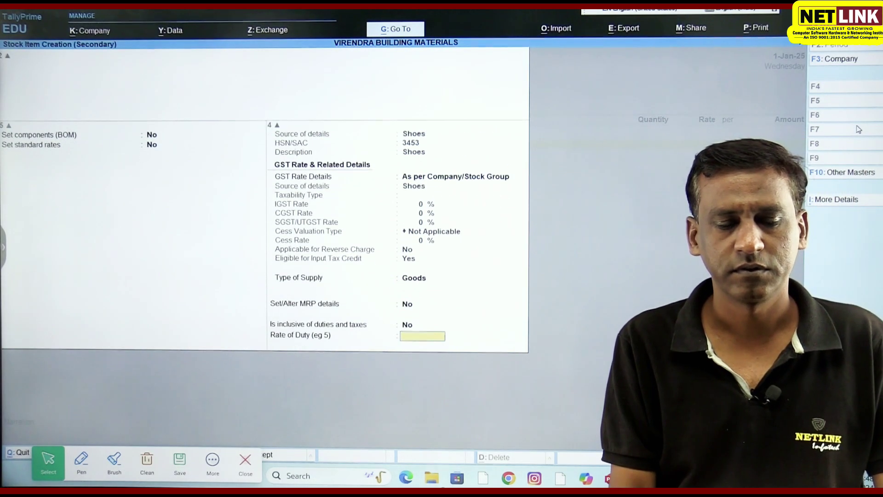
pyautogui.press('Return')
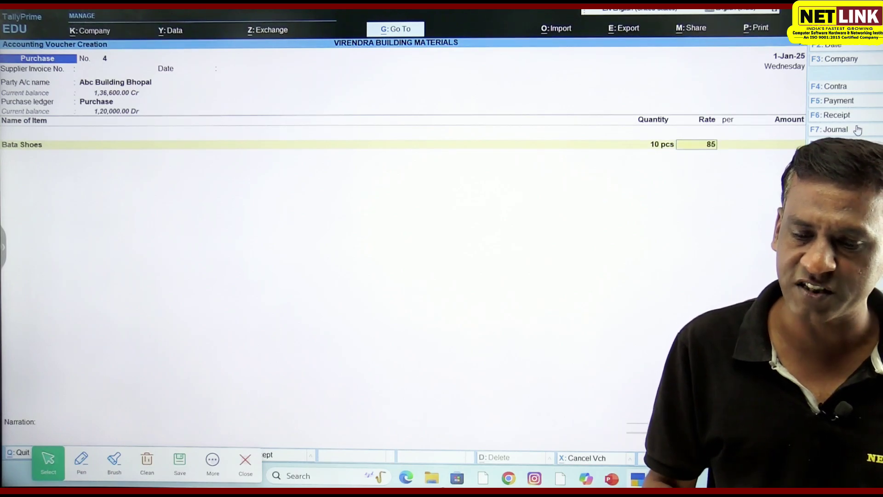
# - Enter 10 pcs of Bata Shoes at a rate of 850.00, keeping the GST and HSN/SAC details as per masters
pyautogui.press('Return')
pyautogui.press('Return')
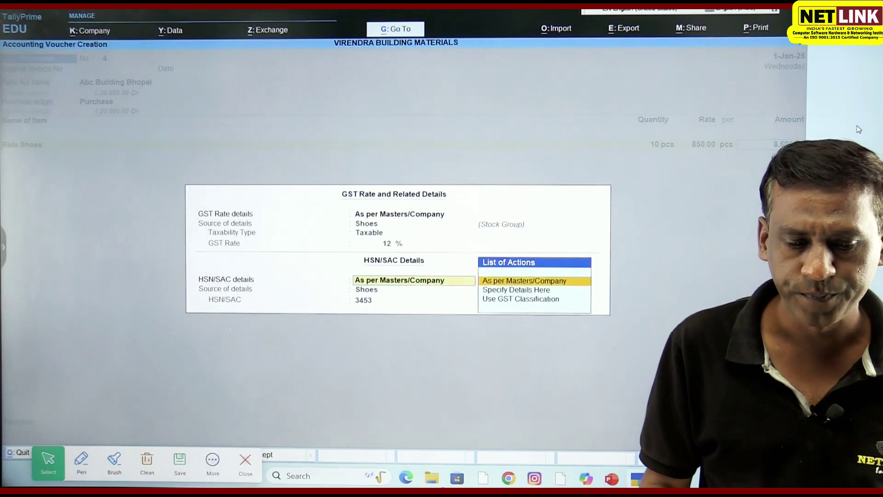
pyautogui.press('Return')
pyautogui.press('Return')
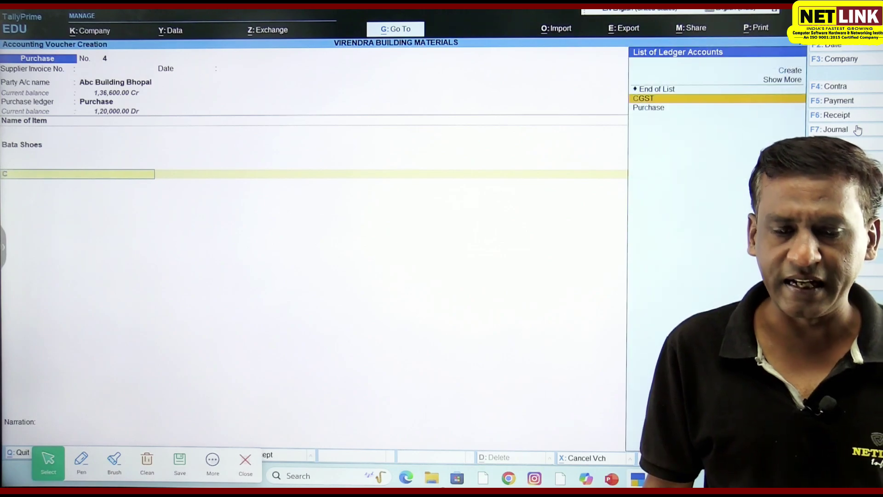
# - Add the CGST and SGST ledgers to the purchase voucher below the Bata Shoes line
pyautogui.press('Return')
pyautogui.write('S')
pyautogui.press('Return')
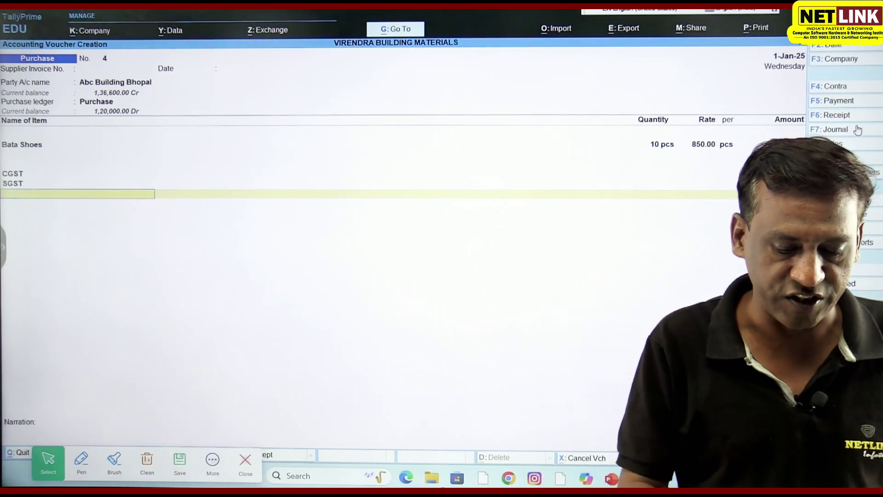
# - Preview the purchase invoice enlarged and check the GST rate, CGST and SGST amounts for Bata Shoes
pyautogui.hotkey('alt', 'p')
pyautogui.press('Return')
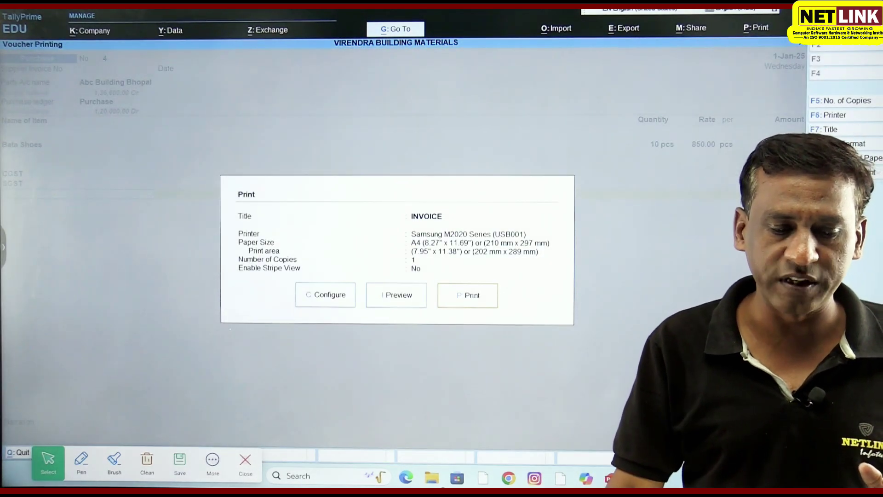
pyautogui.click(398, 296)
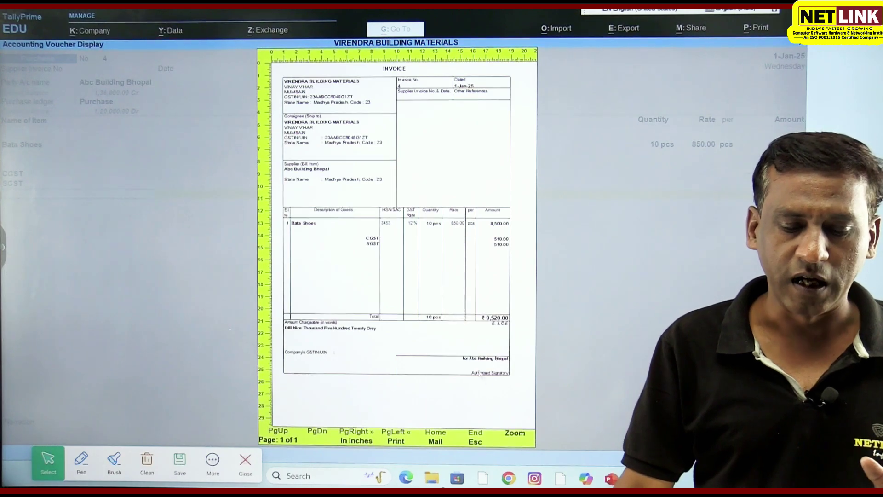
pyautogui.click(514, 440)
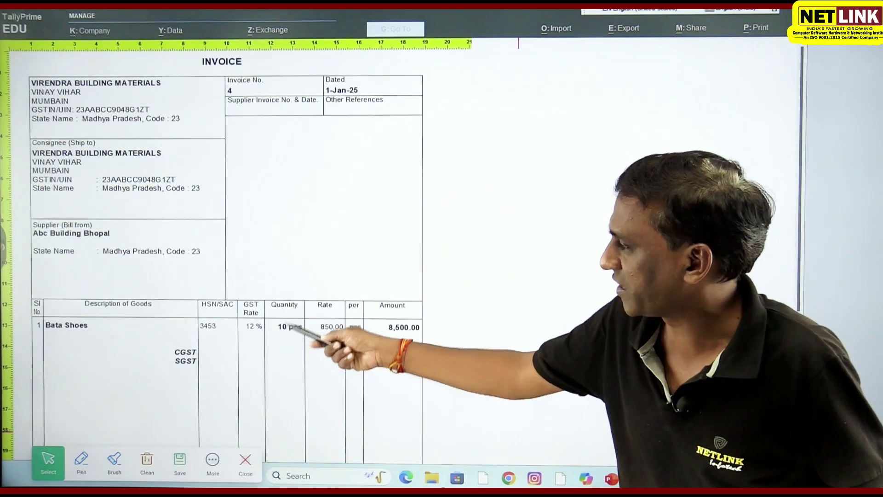
pyautogui.scroll(-4, 292, 329)
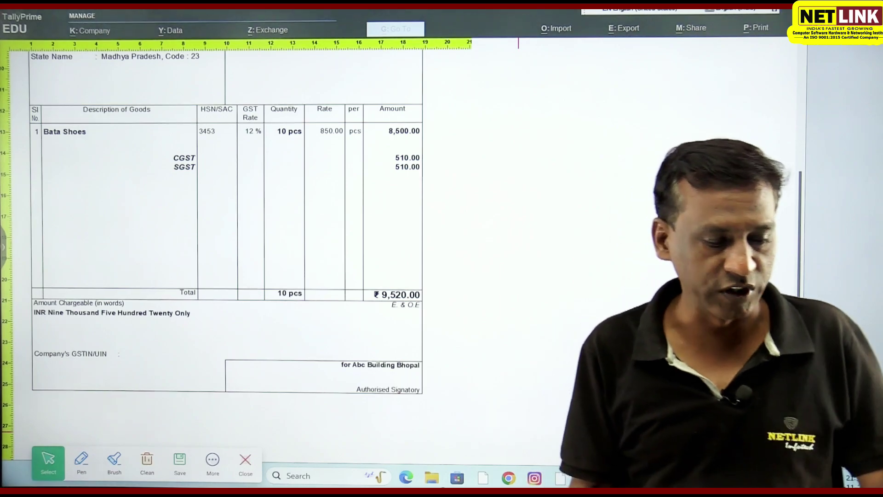
# - Close the print preview and accept the purchase voucher
pyautogui.press('Escape')
pyautogui.press('Escape')
pyautogui.press('Escape')
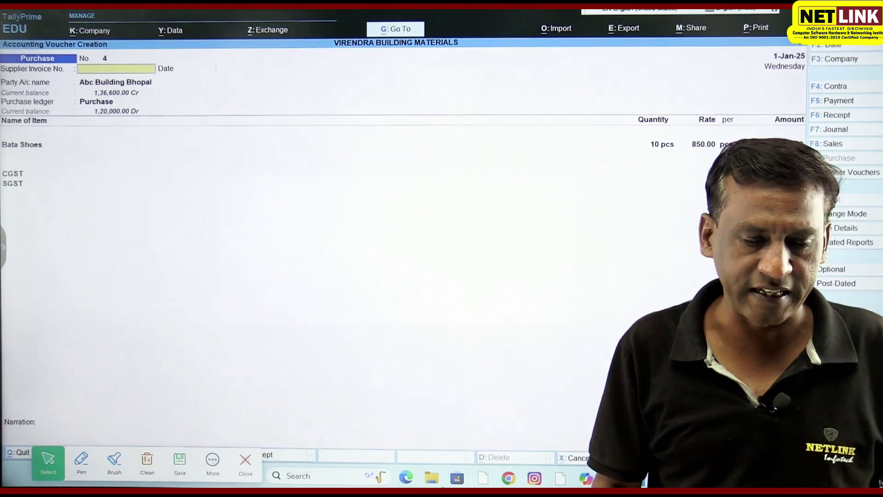
pyautogui.hotkey('ctrl', 'a')
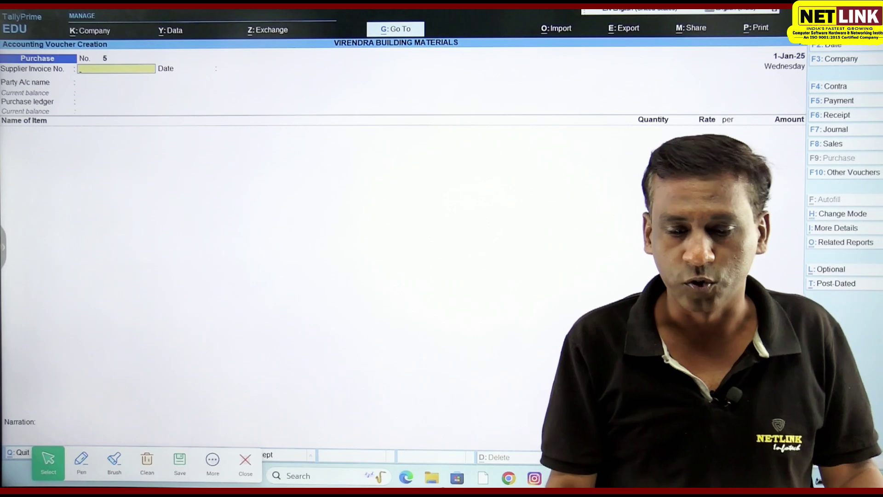
# - Start a sales voucher with Cash as the party, default party details and the SALES ledger
pyautogui.click(842, 146)
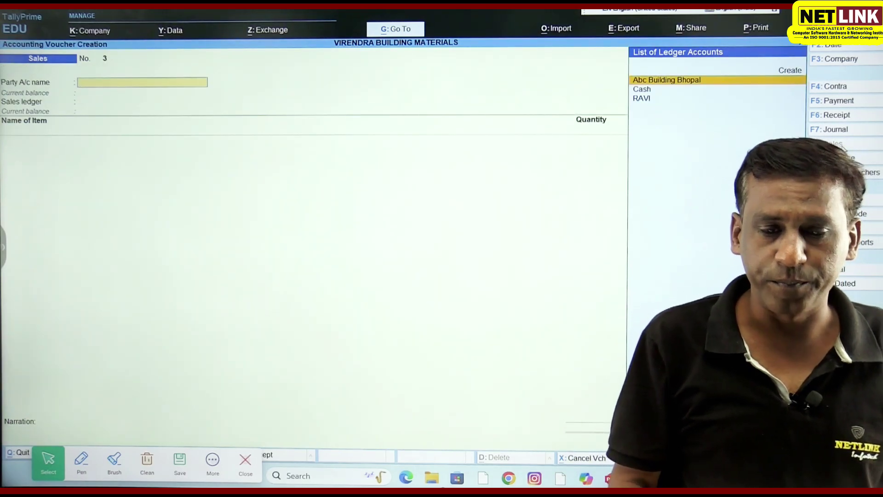
pyautogui.press('Return')
pyautogui.hotkey('ctrl', 'a')
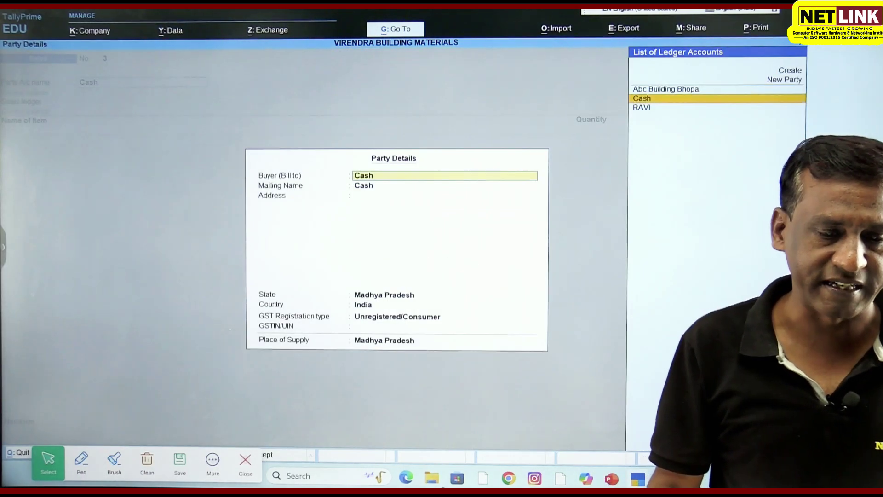
pyautogui.hotkey('ctrl', 'a')
pyautogui.press('Return')
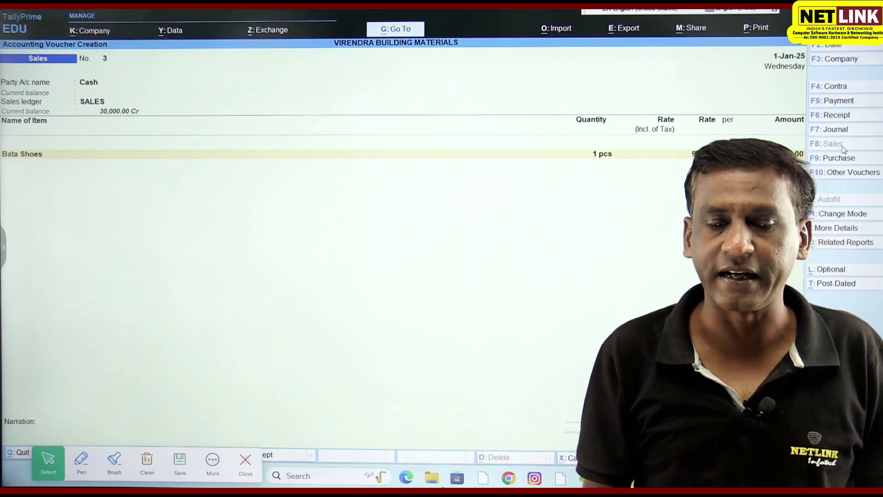
# - Enter two lines of 1 pcs Bata Shoes at 995.00 and 1,500.00, keeping GST and HSN/SAC details as per masters
pyautogui.press('Return')
pyautogui.press('Return')
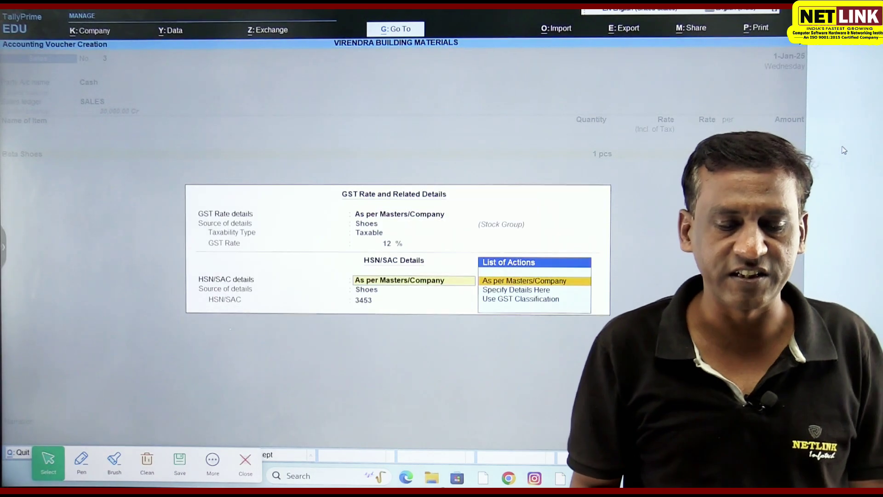
pyautogui.press('Return')
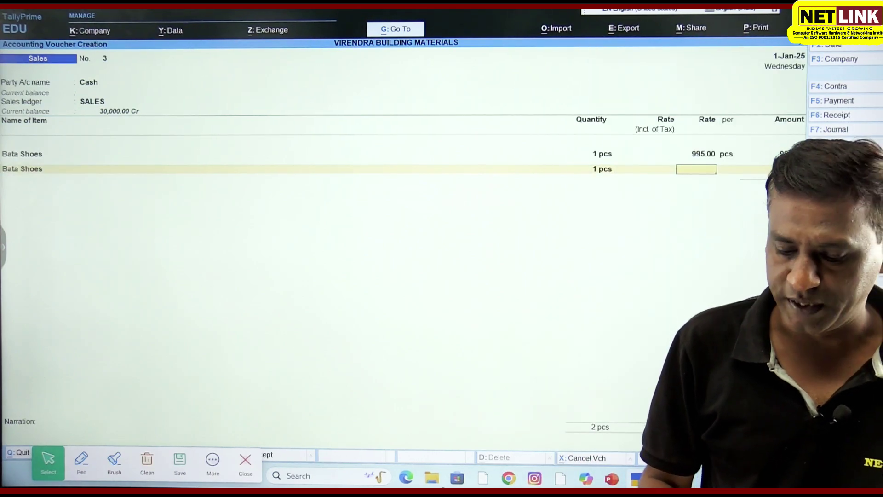
pyautogui.press('Return')
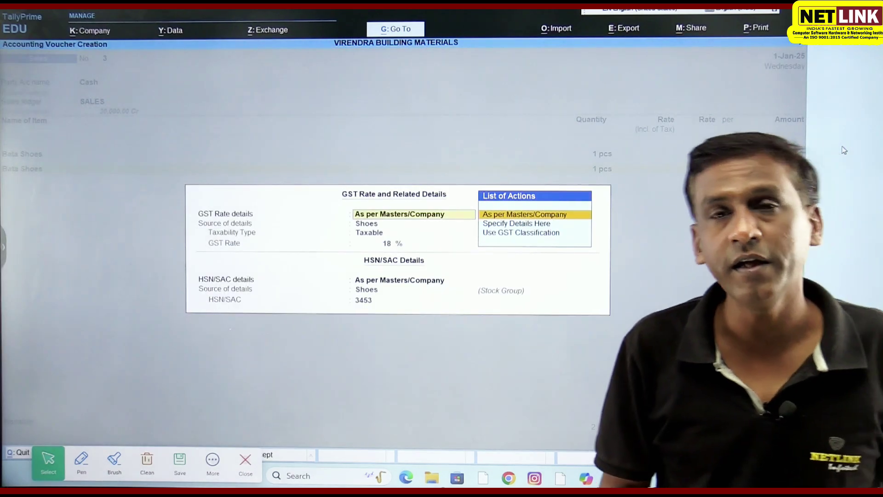
pyautogui.press('Return')
pyautogui.press('Return')
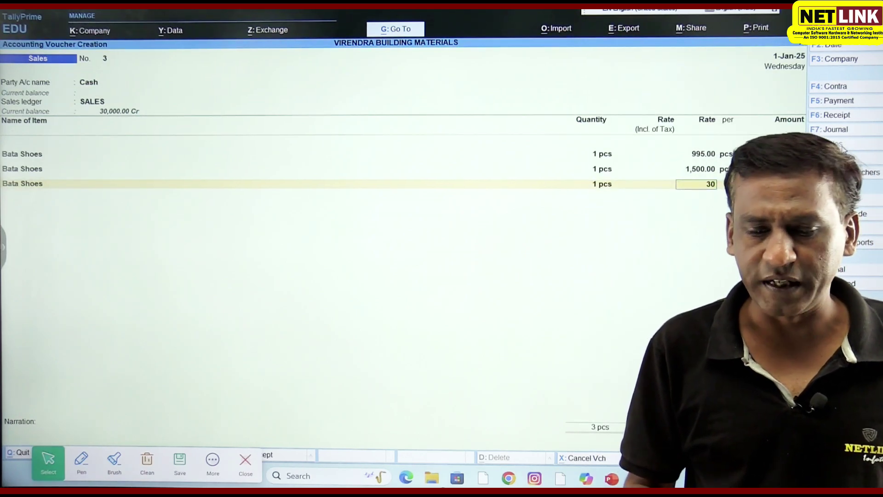
# - Enter a third line of 1 pcs Bata Shoes at 3,000.00 and add the CGST and SGST ledgers
pyautogui.press('Return')
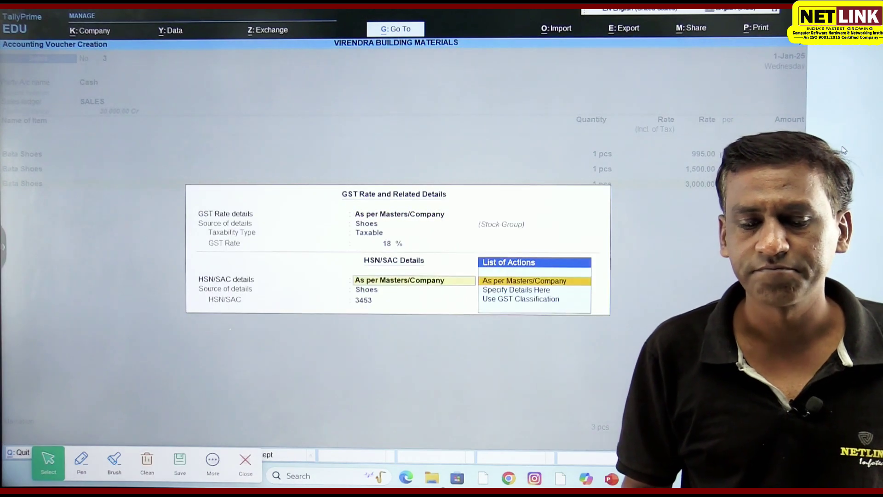
pyautogui.press('Return')
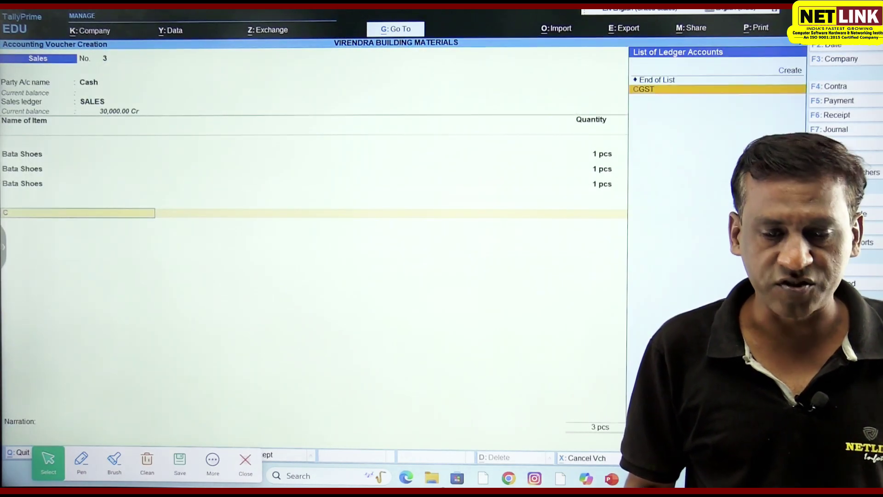
pyautogui.press('Return')
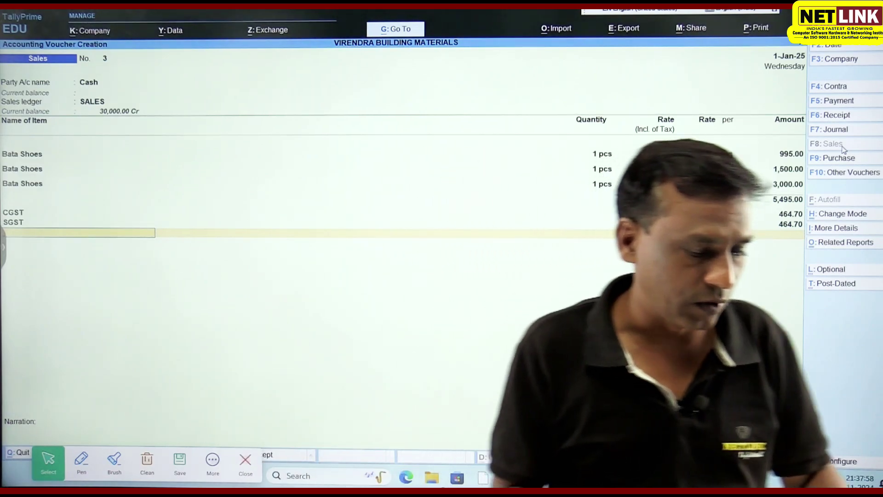
# - Preview the sales tax invoice enlarged, compare the GST rate applied to each Bata Shoes line, and return to the voucher
pyautogui.hotkey('ctrl', 'p')
pyautogui.press('Return')
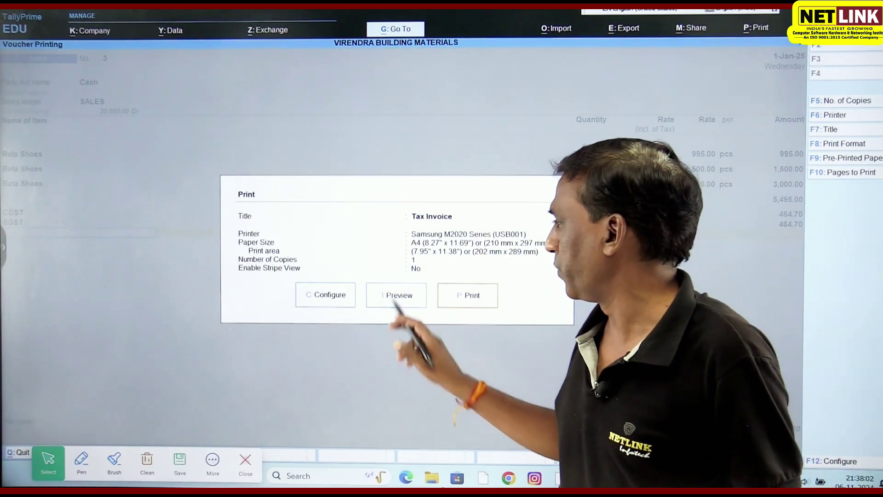
pyautogui.click(398, 297)
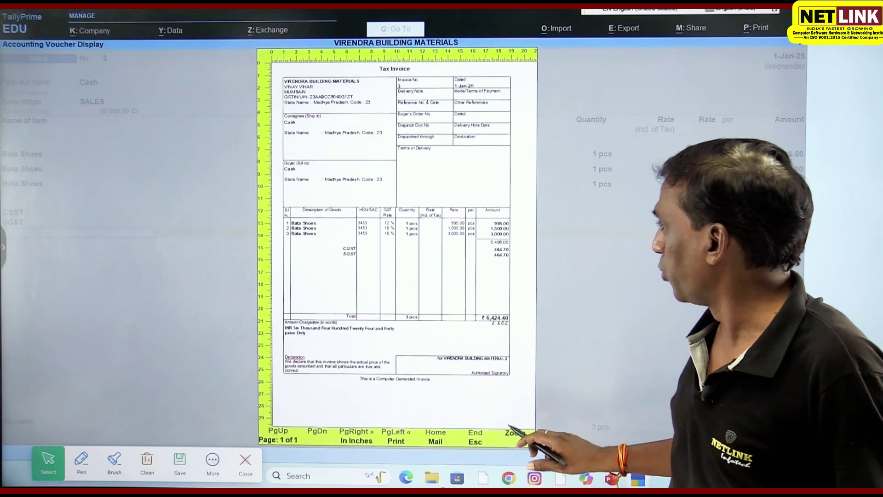
pyautogui.click(510, 434)
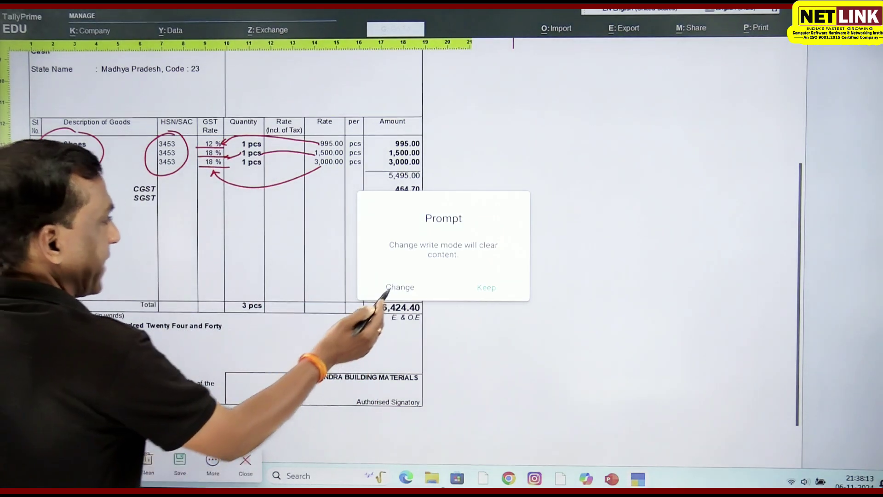
pyautogui.click(396, 286)
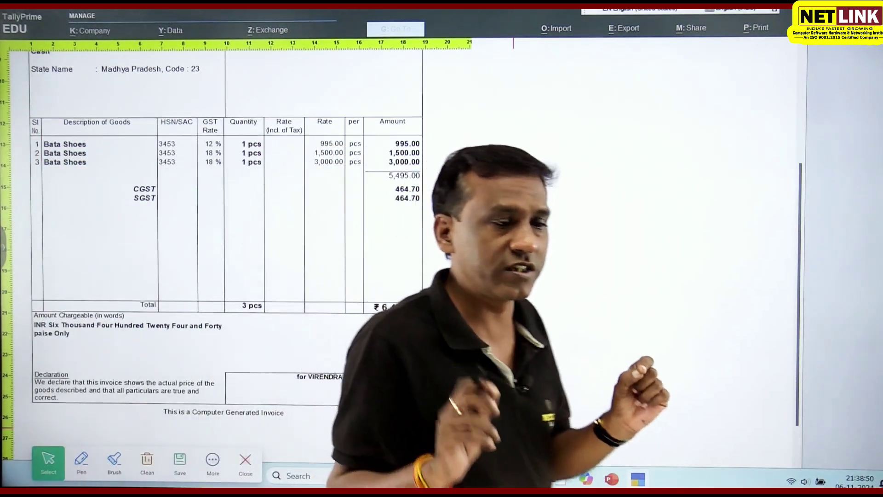
pyautogui.press('Escape')
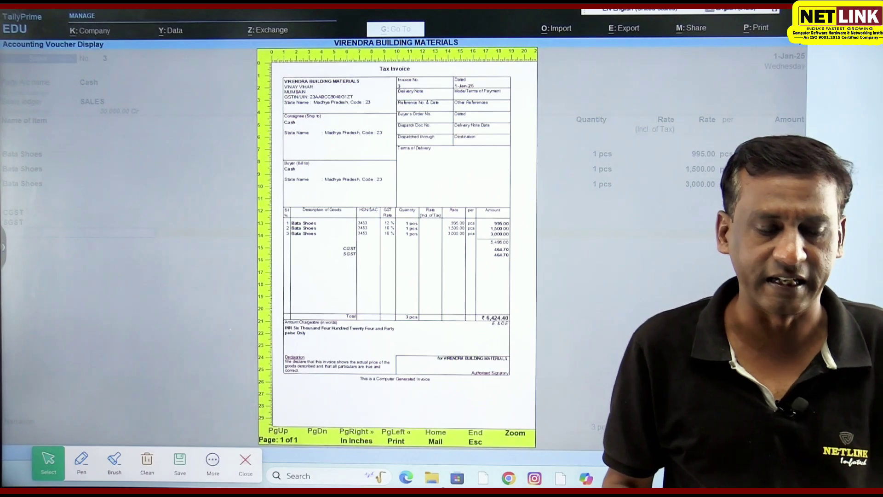
pyautogui.press('Escape')
pyautogui.press('Escape')
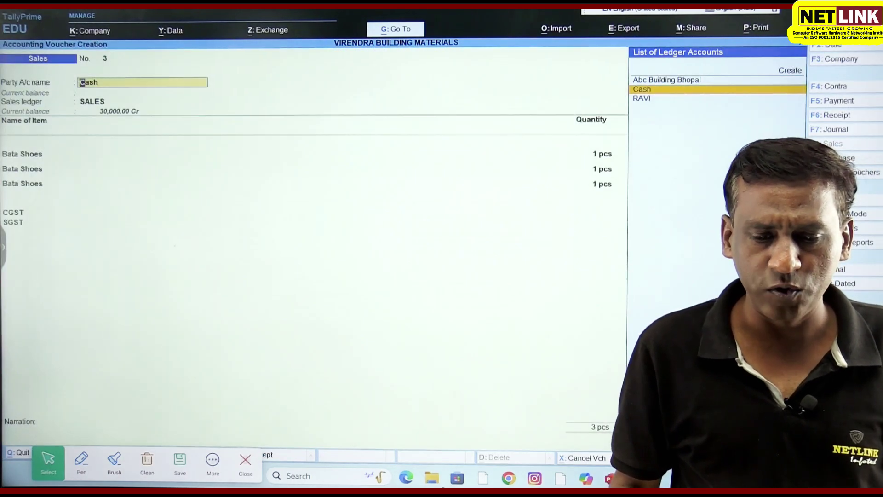
# - Set the rate of the third Bata Shoes line to 3,500.00, keeping the other voucher entries
pyautogui.press('Return')
pyautogui.press('Return')
pyautogui.press('Return')
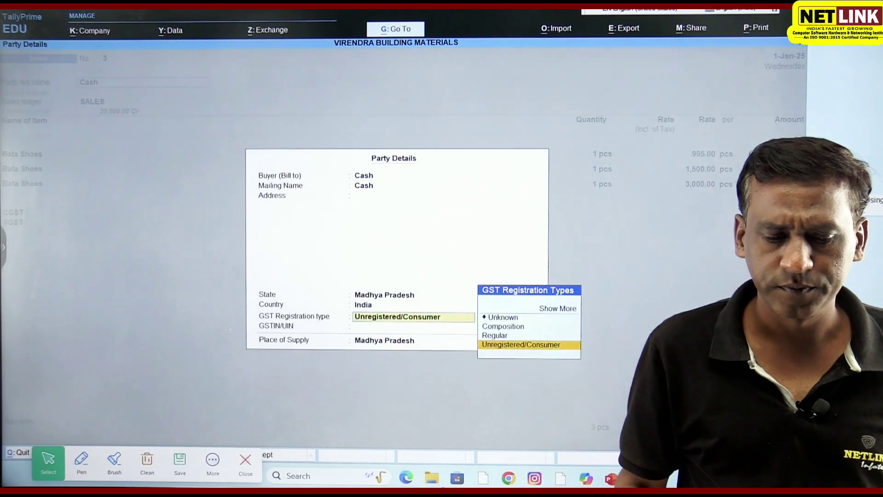
pyautogui.press('Return')
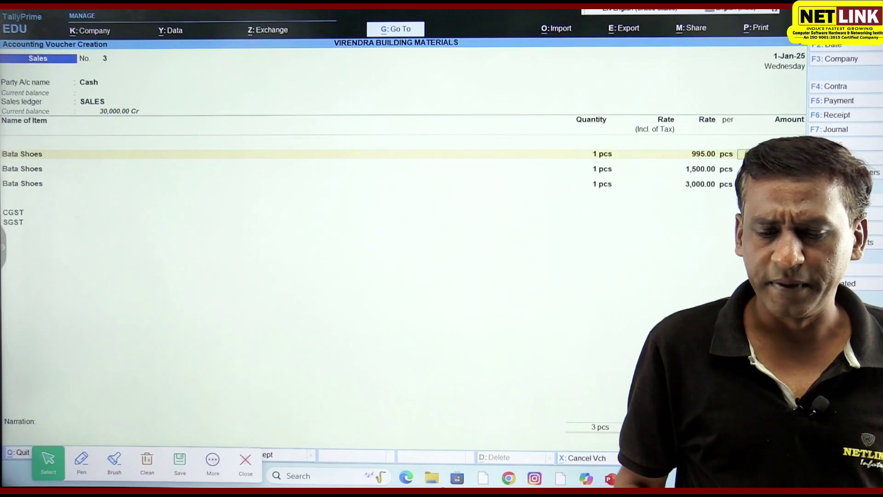
pyautogui.press('Return')
pyautogui.press('Return')
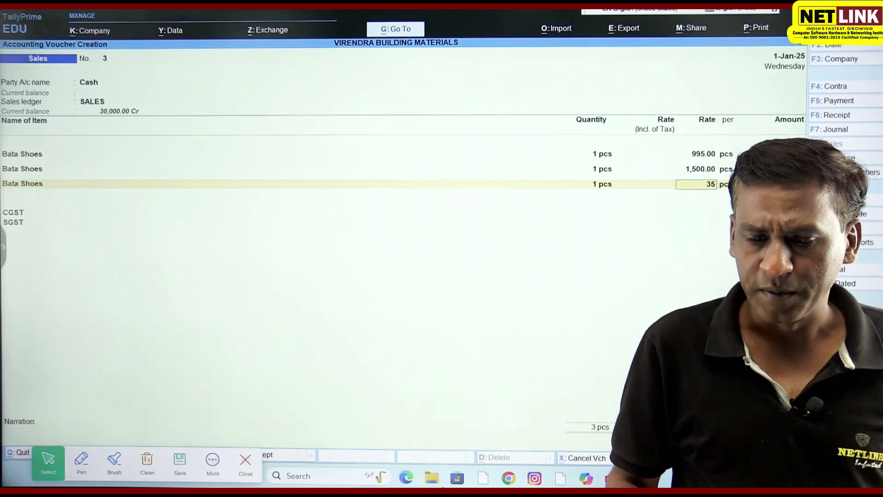
pyautogui.press('Return')
pyautogui.press('Return')
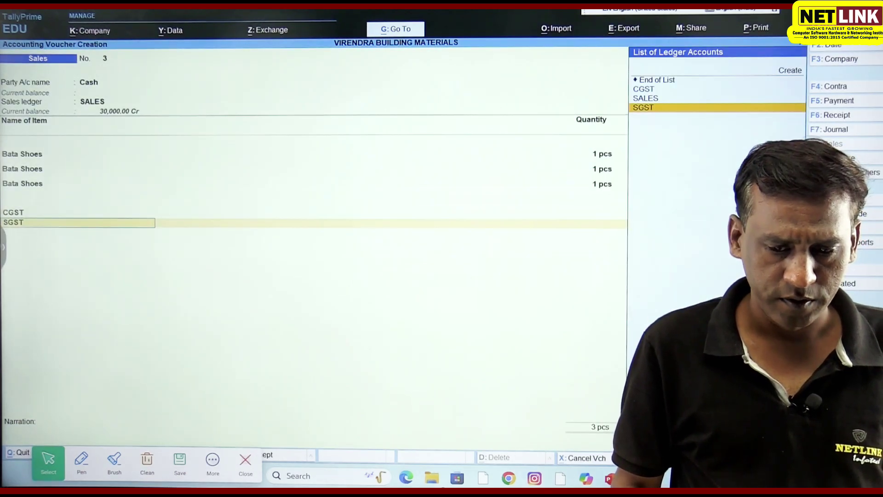
# - Preview the revised tax invoice enlarged and check the GST rate on each of the three Bata Shoes lines
pyautogui.hotkey('alt', 'p')
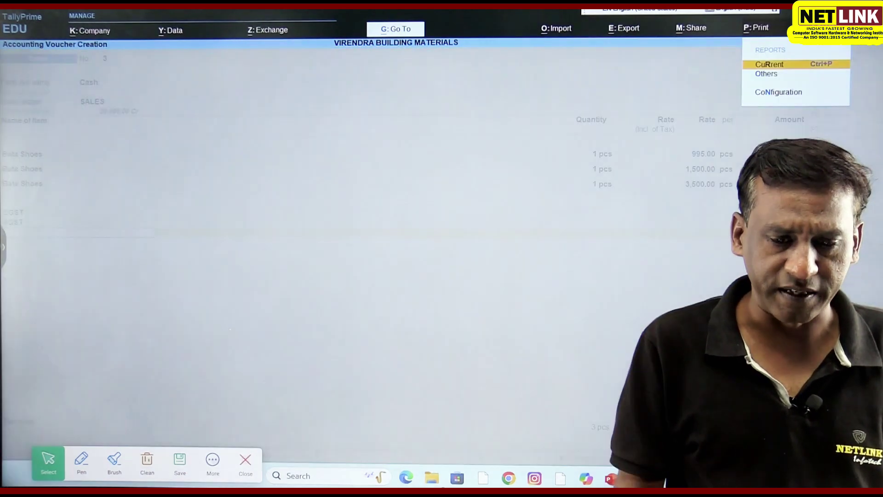
pyautogui.press('Return')
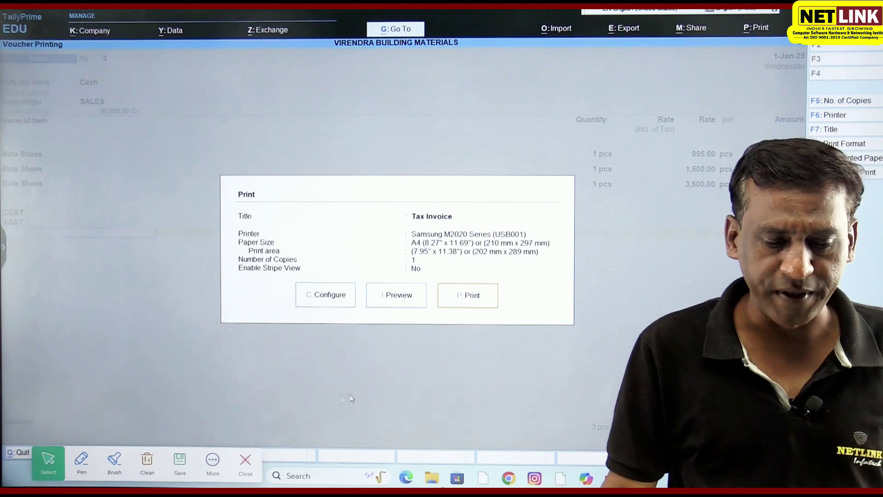
pyautogui.click(390, 304)
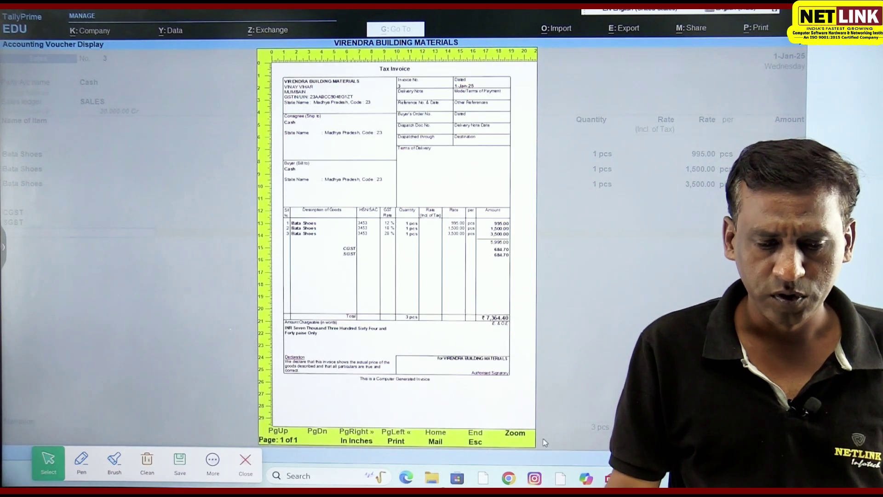
pyautogui.click(526, 438)
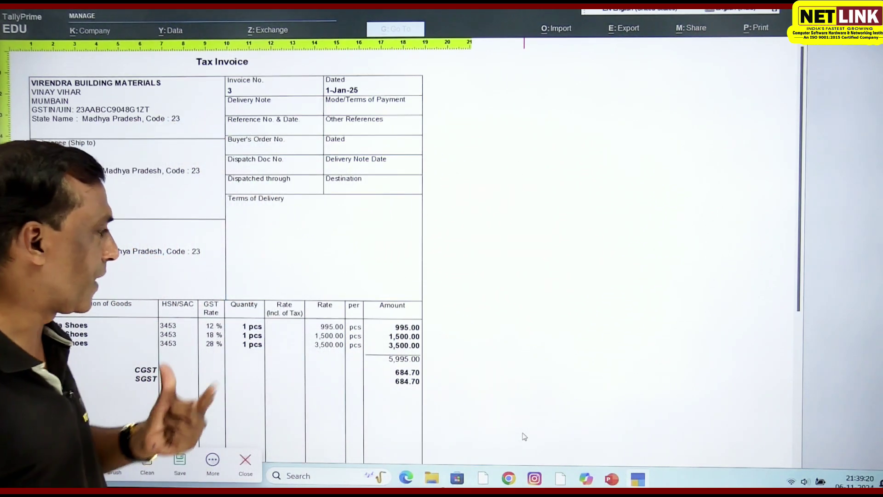
pyautogui.scroll(-2, 524, 437)
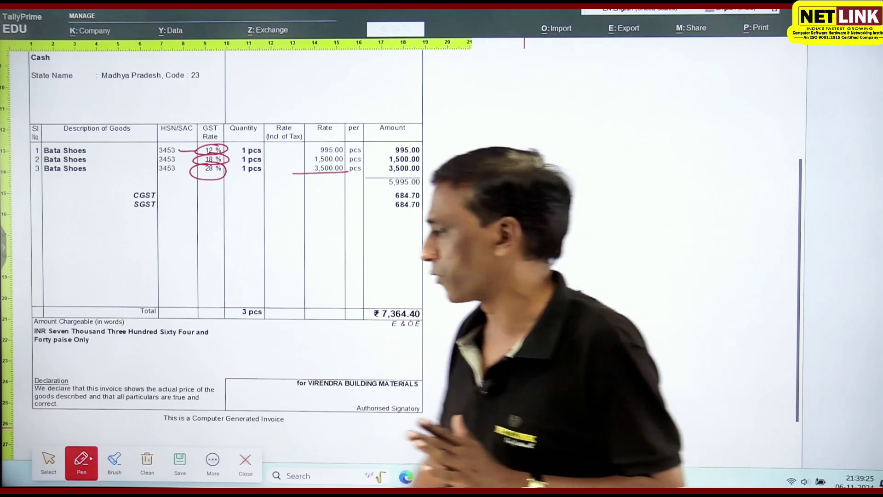
# - Accept the sales voucher and leave voucher creation for the Gateway of Tally
pyautogui.click(49, 462)
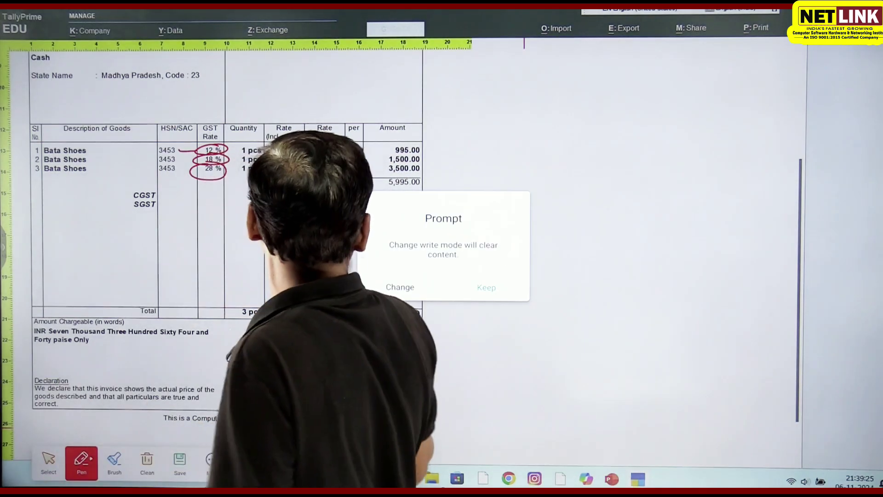
pyautogui.click(391, 286)
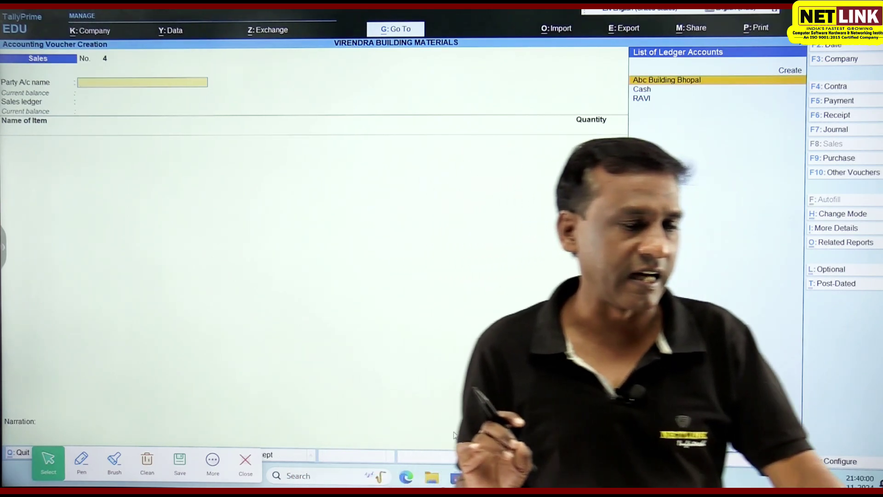
pyautogui.press('Escape')
pyautogui.press('Return')
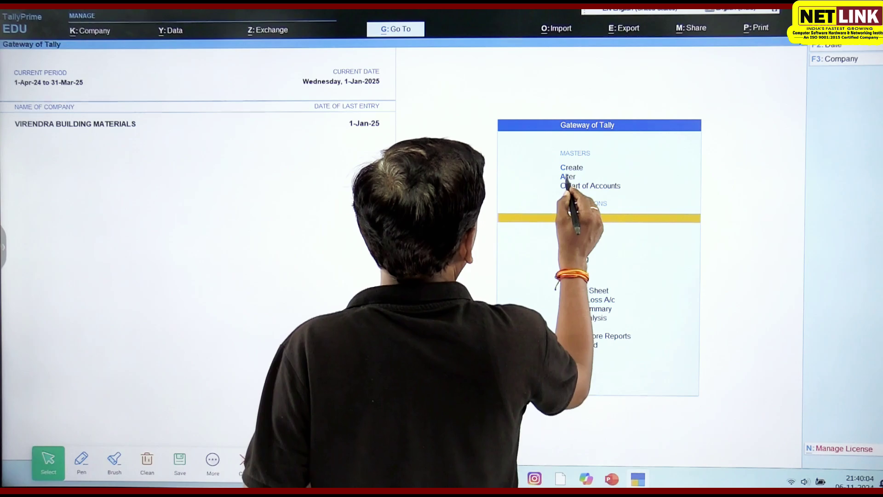
# - Open the Shoes stock group for alteration, review its HSN and GST rate settings, and quit without changes
pyautogui.click(567, 177)
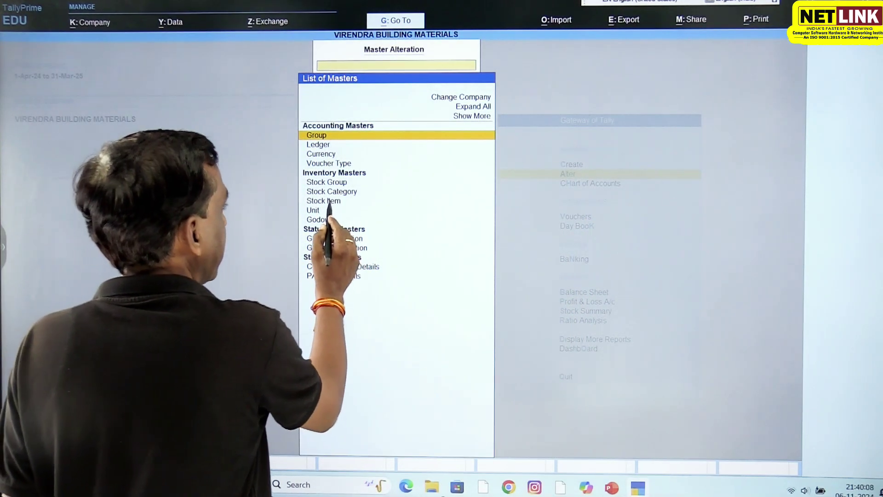
pyautogui.click(327, 182)
pyautogui.click(327, 182)
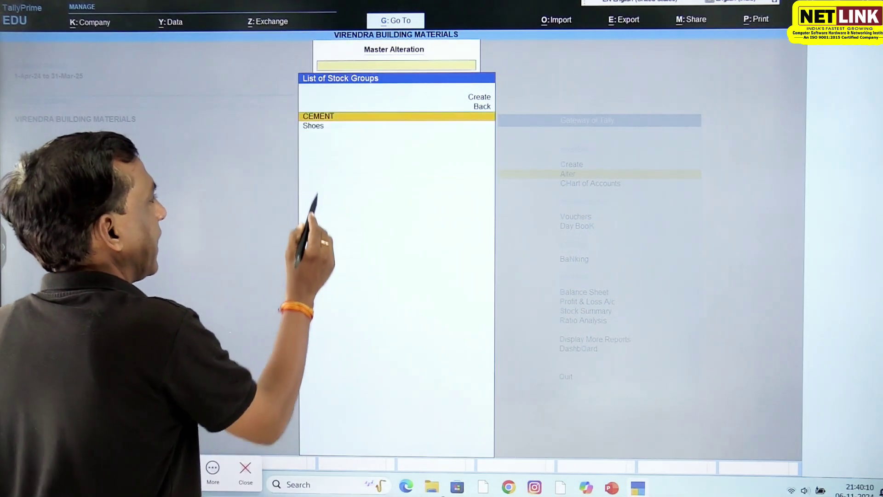
pyautogui.click(313, 126)
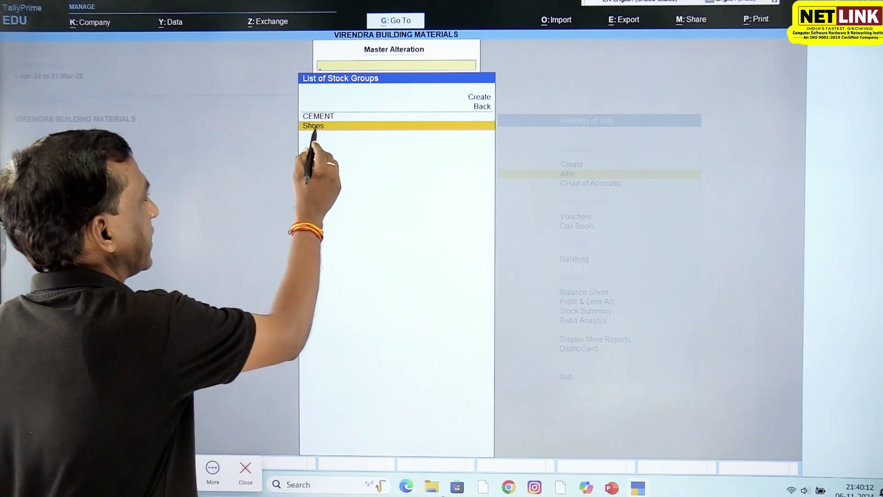
pyautogui.click(313, 126)
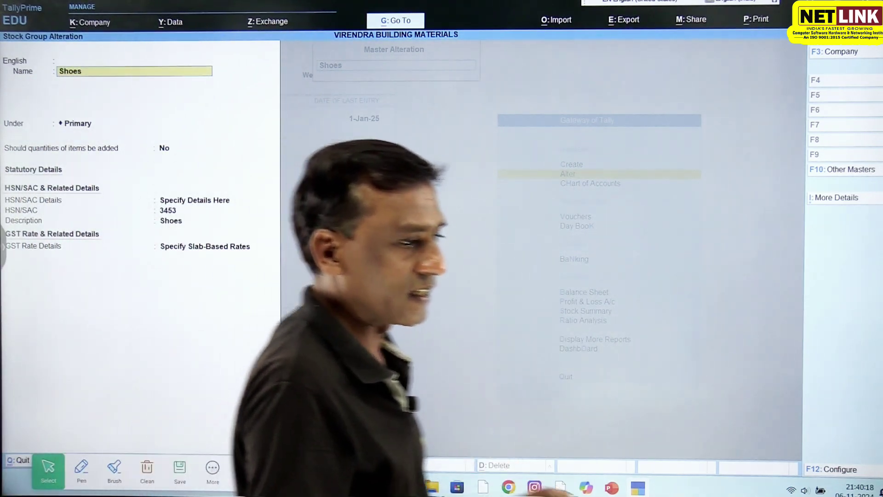
pyautogui.press('Escape')
pyautogui.press('y')
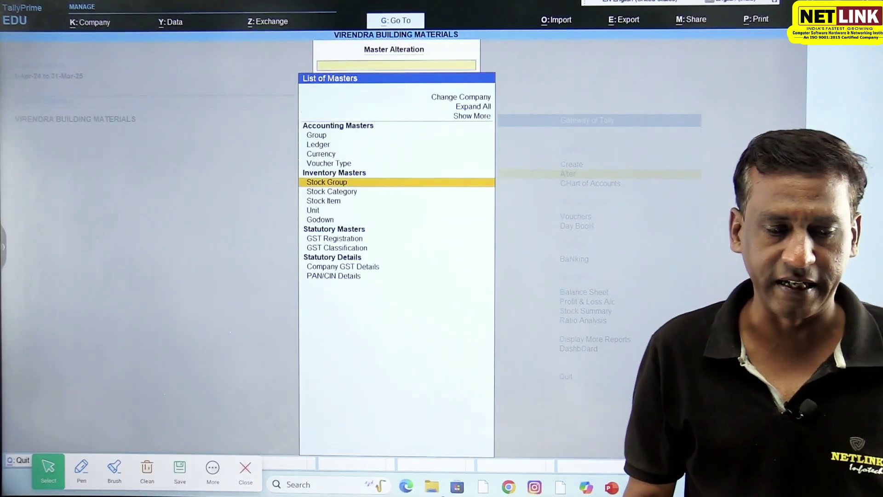
# - Open the Bata Shoes stock item for alteration and choose Specify Slab-Based Rates in its GST rate details
pyautogui.press('Escape')
pyautogui.press('Return')
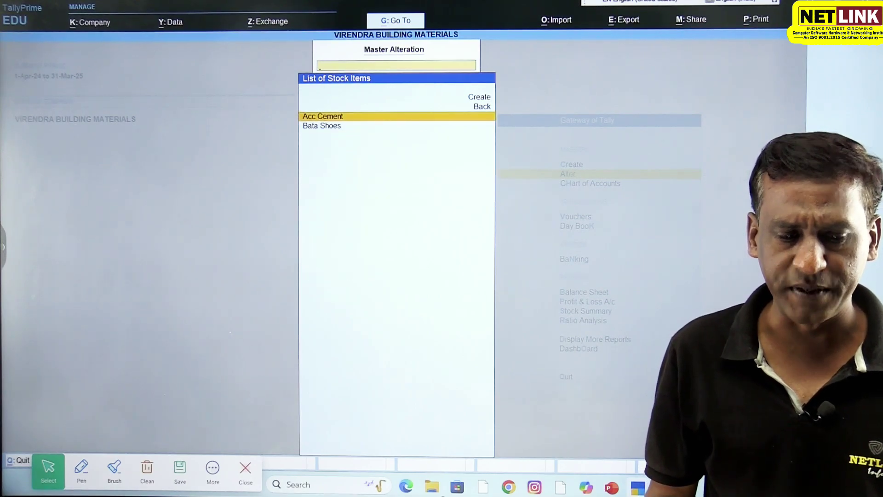
pyautogui.press('Return')
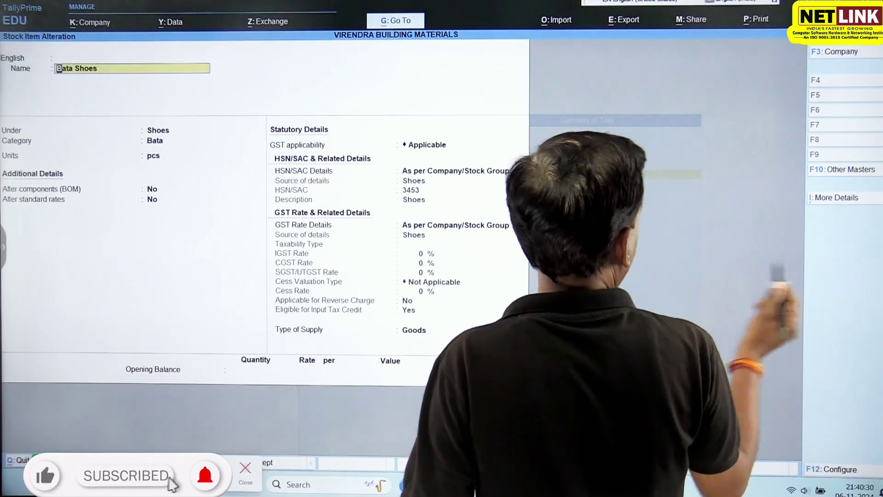
pyautogui.hotkey('ctrl', 'i')
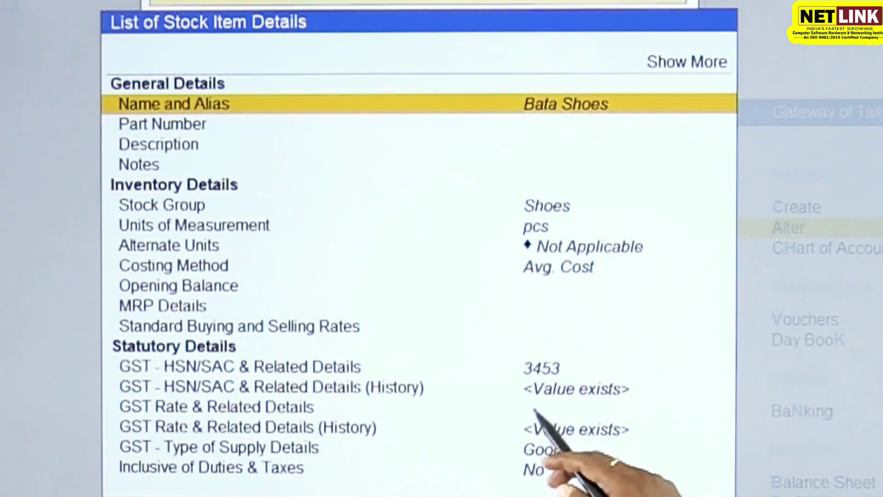
pyautogui.click(520, 409)
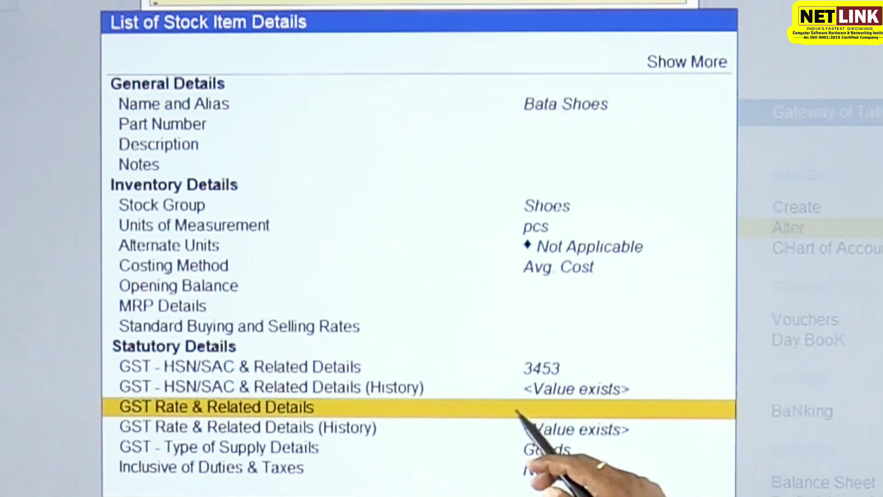
pyautogui.click(533, 406)
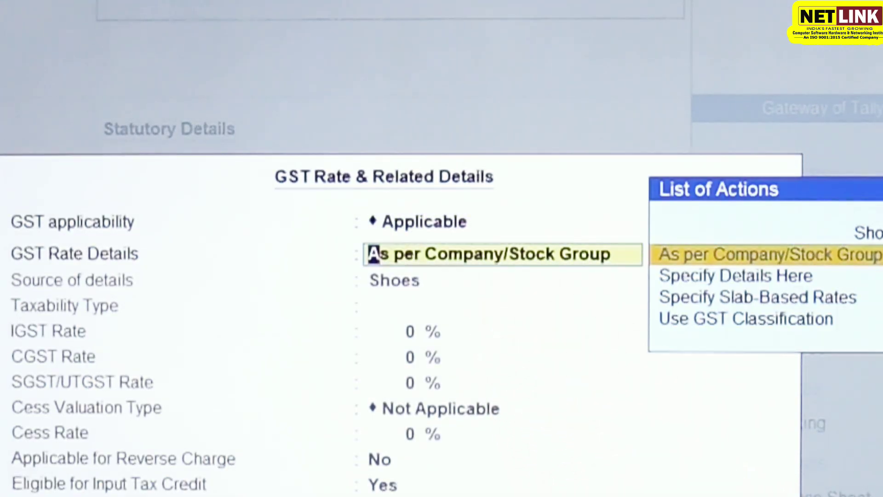
pyautogui.press('Return')
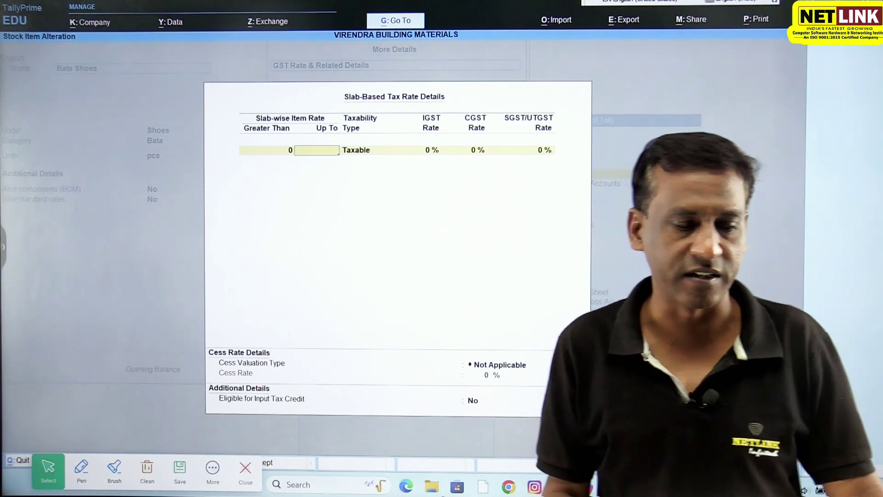
# - Discard the Bata Shoes slab-rate entry, quit the stock item alteration unsaved, and return to the Gateway of Tally
pyautogui.press('Escape')
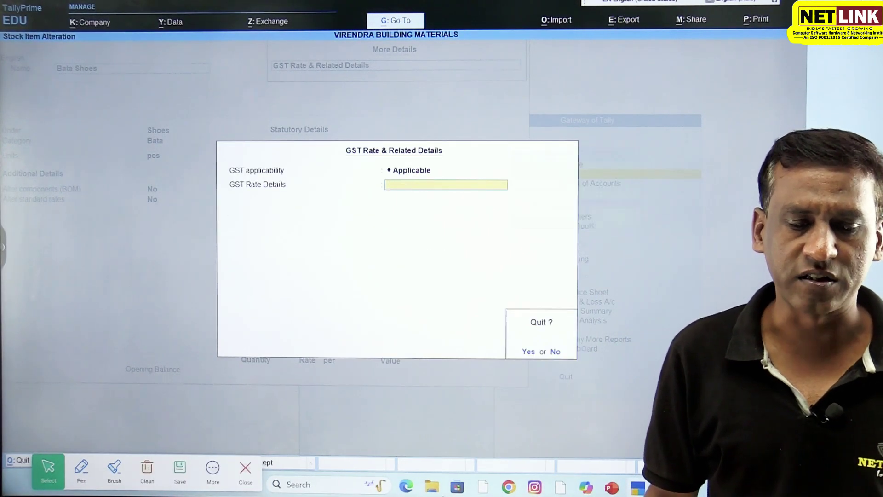
pyautogui.press('y')
pyautogui.press('Escape')
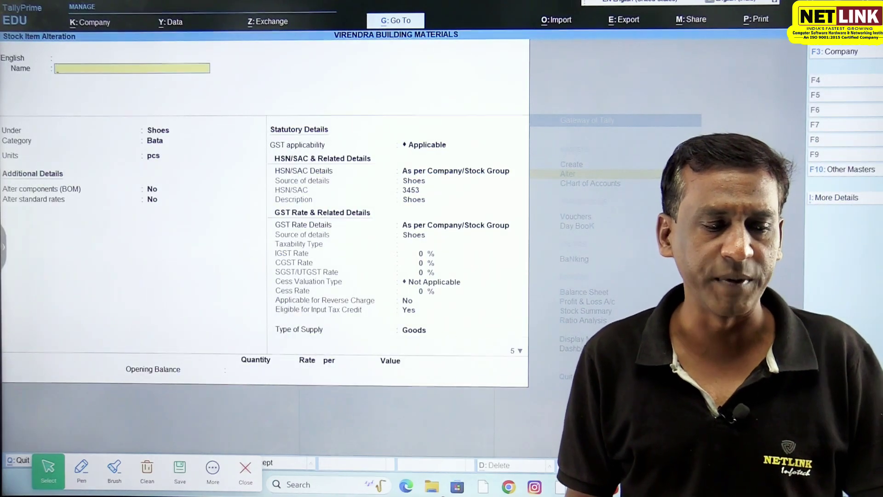
pyautogui.press('Escape')
pyautogui.press('Escape')
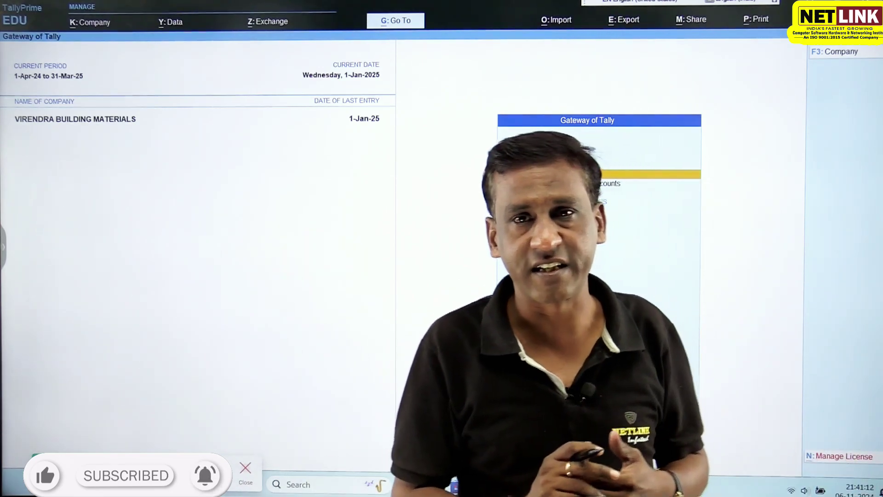
pyautogui.press('Escape')
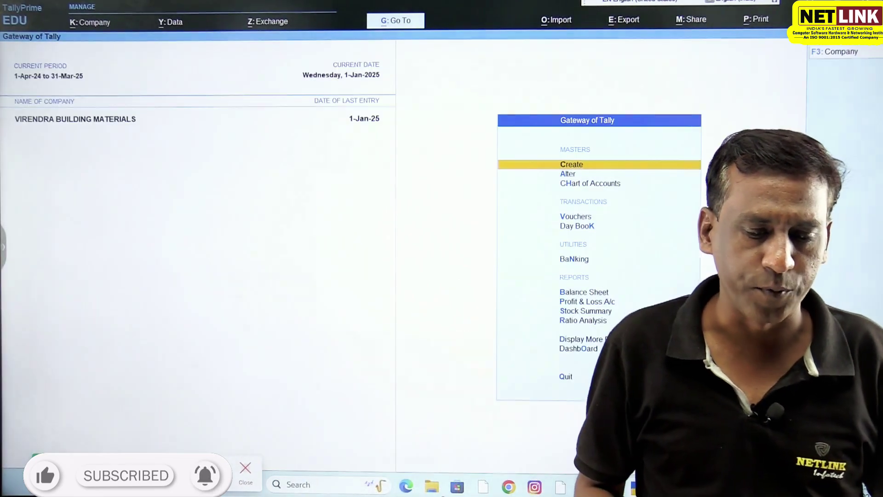